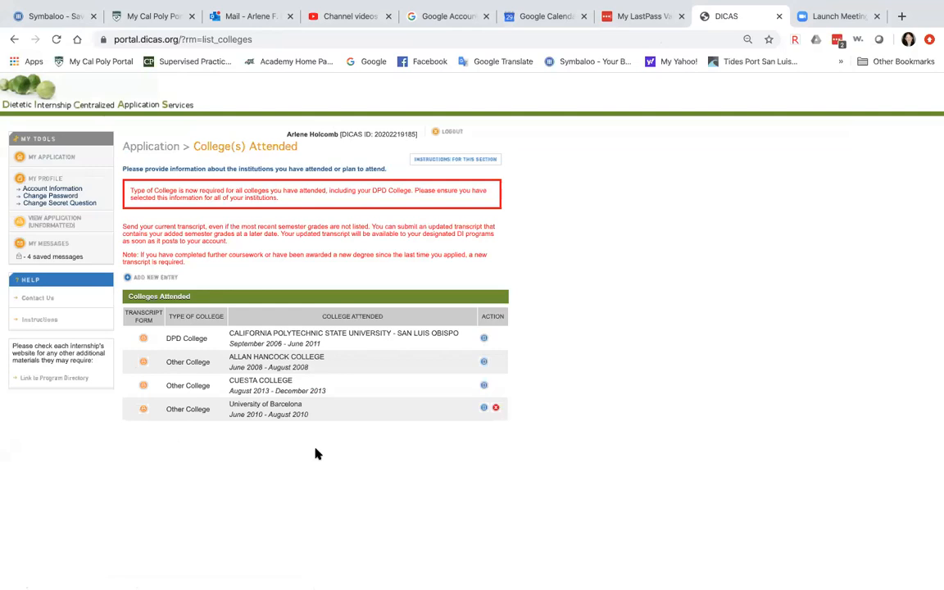
# Add a new college entry with the college type DPD College and the country United States
pyautogui.click(158, 282)
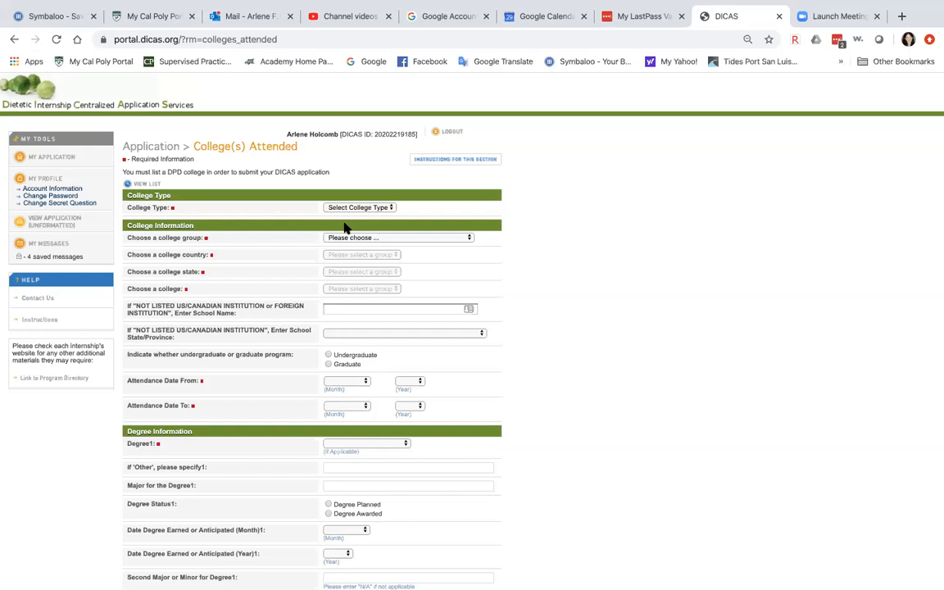
pyautogui.click(392, 210)
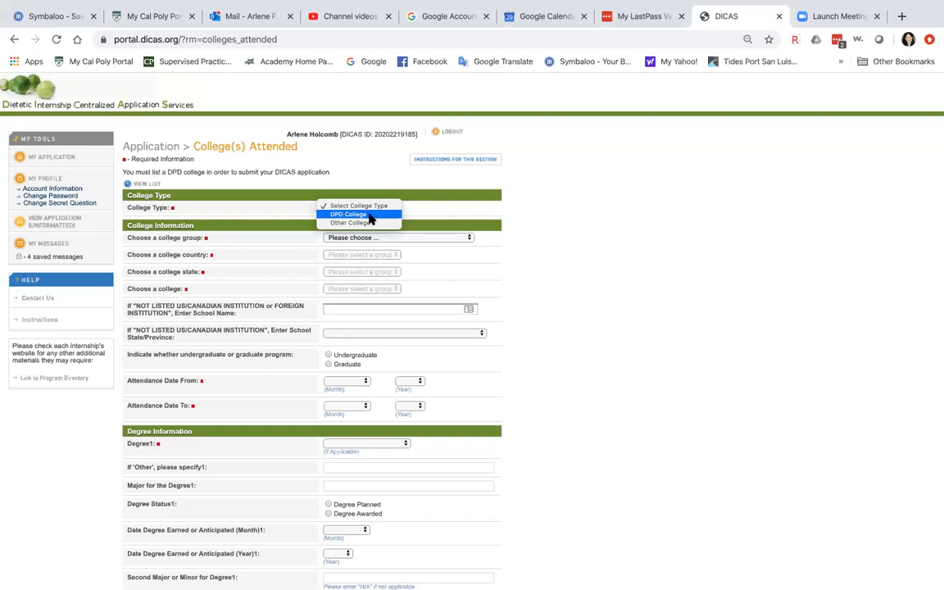
pyautogui.click(370, 219)
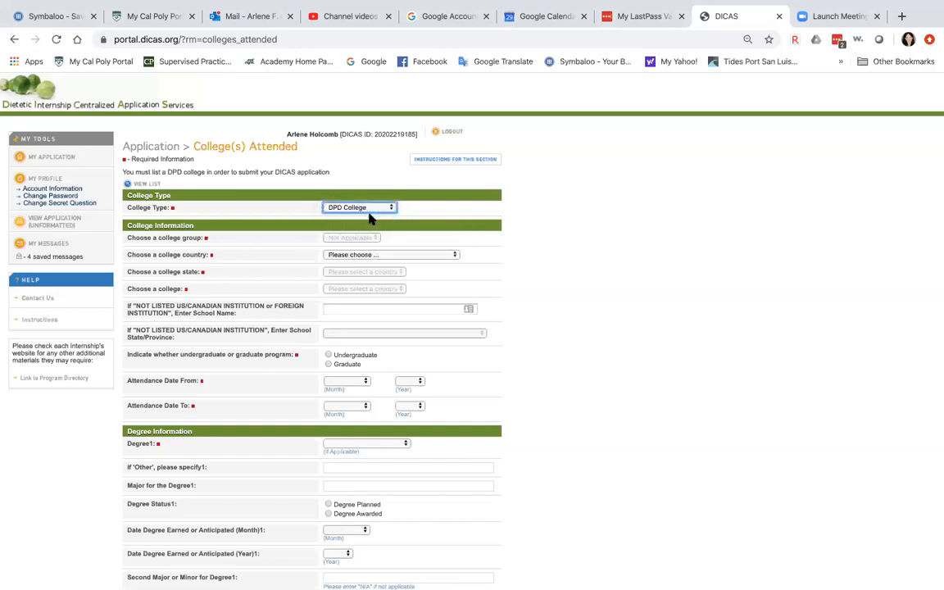
pyautogui.click(385, 255)
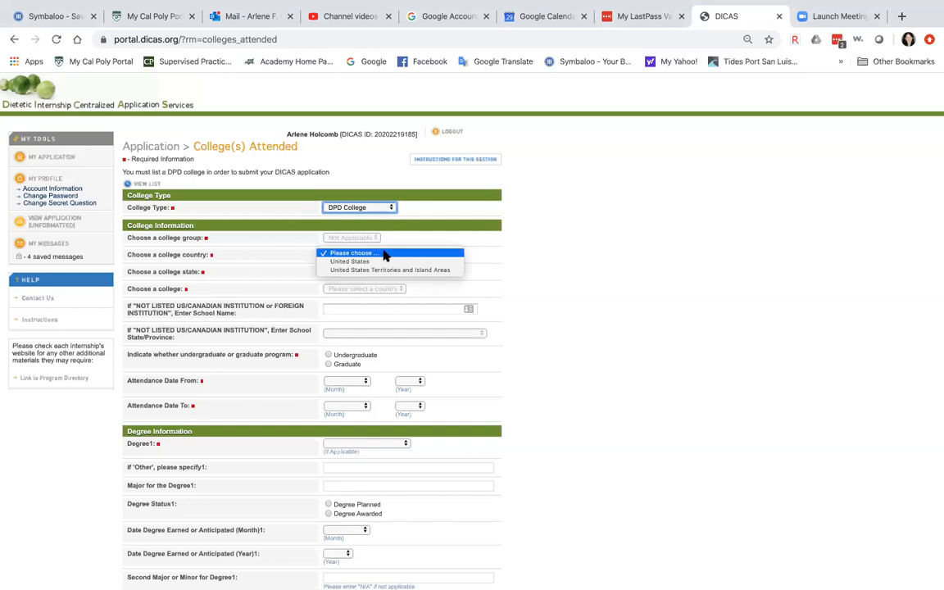
pyautogui.click(368, 262)
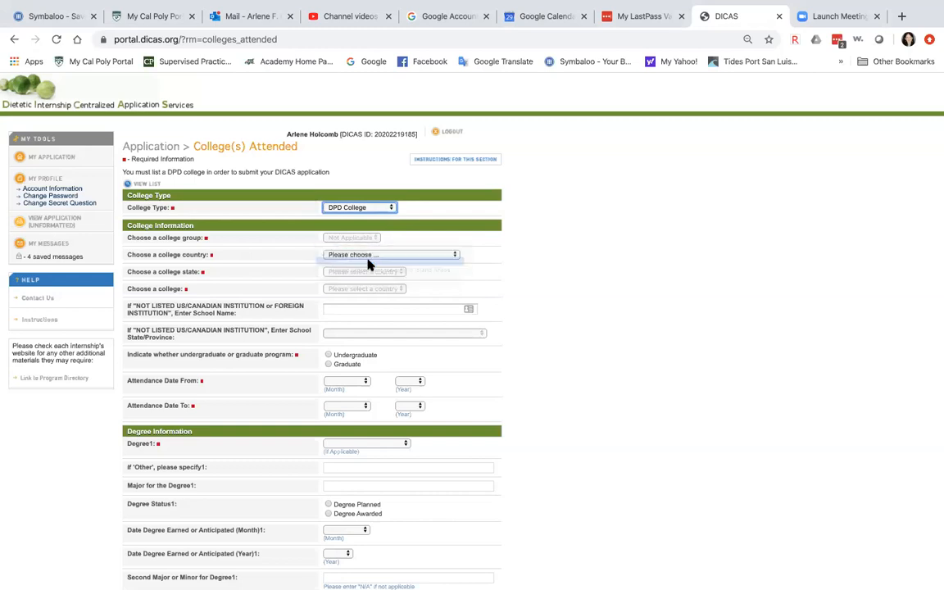
# Choose Iowa as the college state and look at the colleges offered for it
pyautogui.click(365, 274)
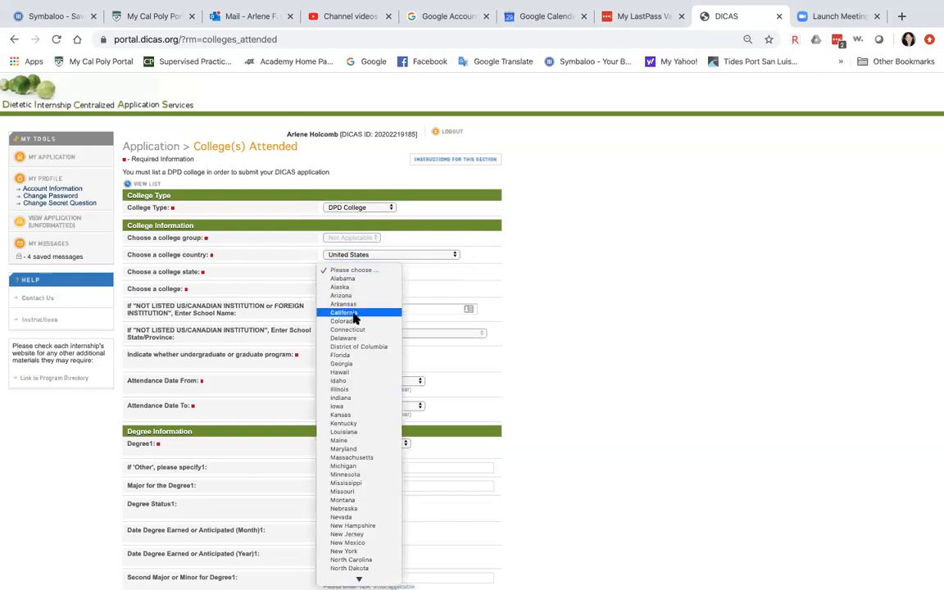
pyautogui.click(343, 406)
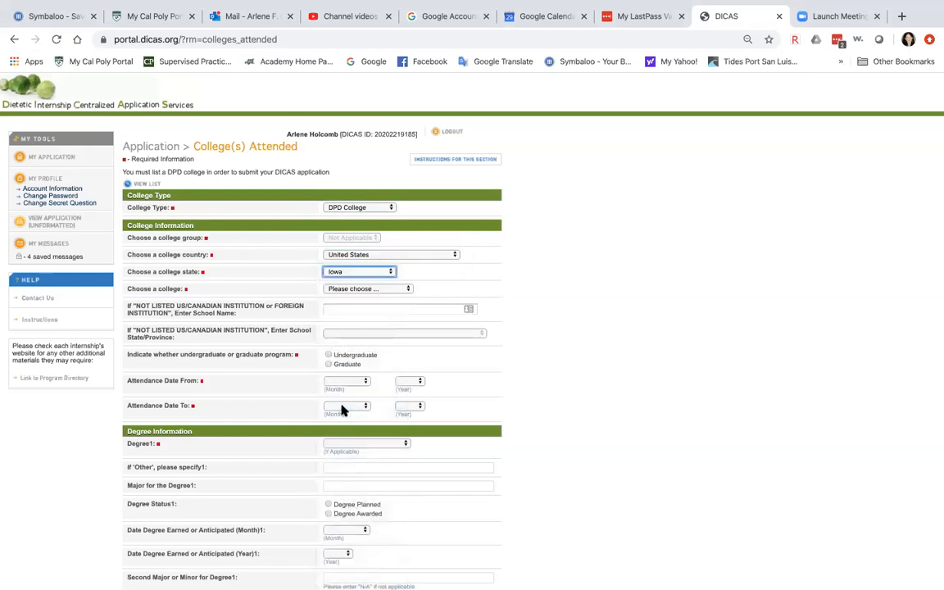
pyautogui.click(382, 291)
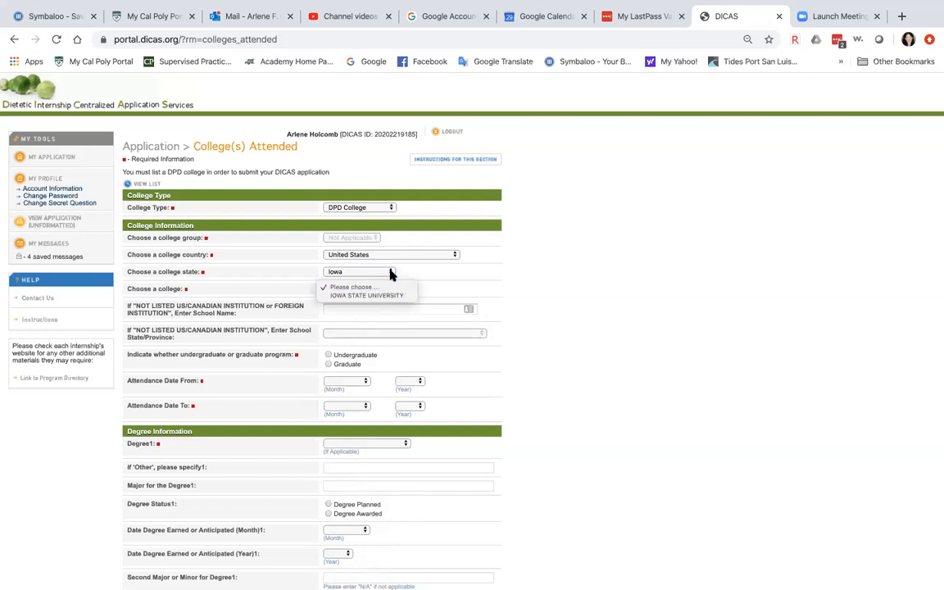
pyautogui.click(390, 276)
# Set the college state to California and choose Pepperdine University as the college
pyautogui.click(391, 274)
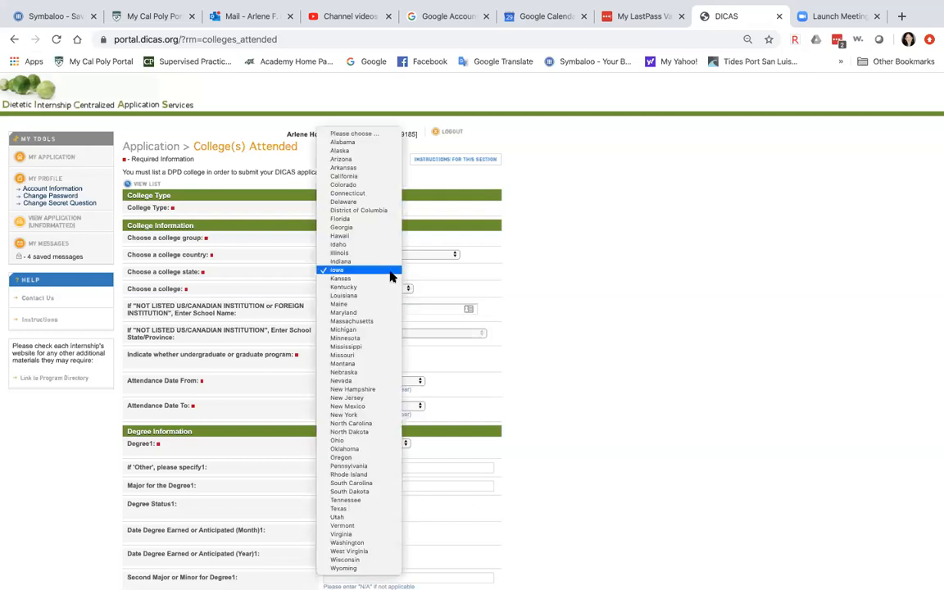
pyautogui.click(351, 177)
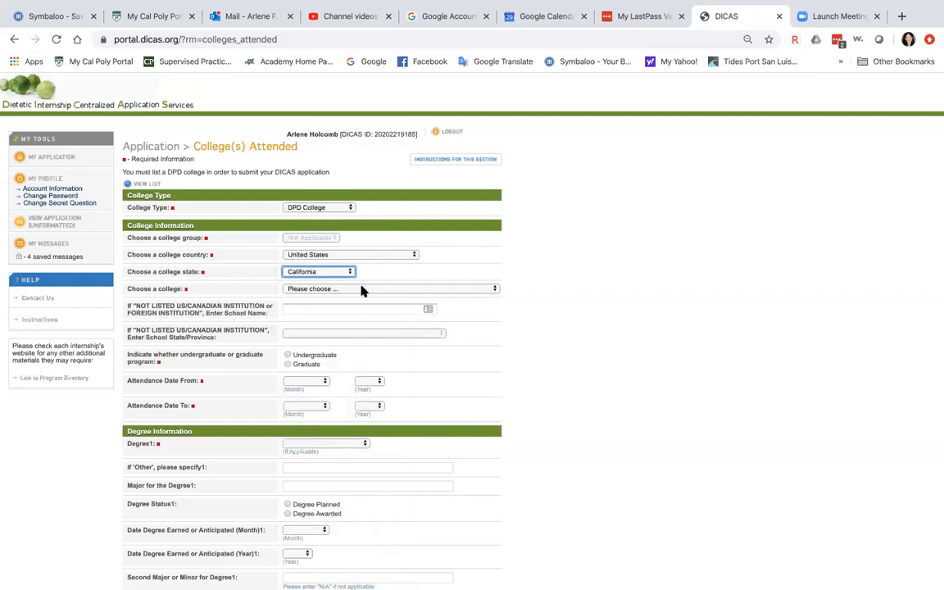
pyautogui.click(363, 289)
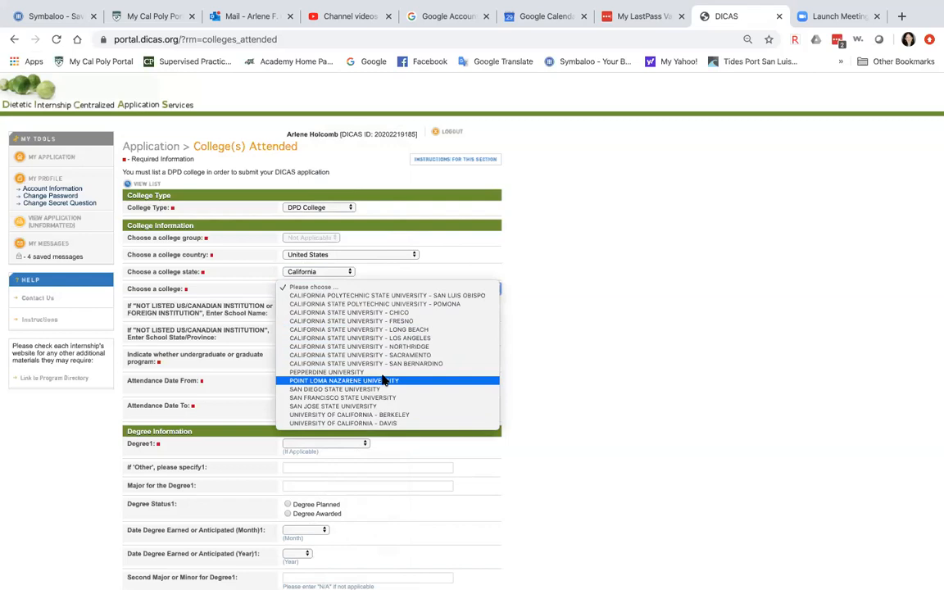
pyautogui.click(447, 270)
pyautogui.click(354, 291)
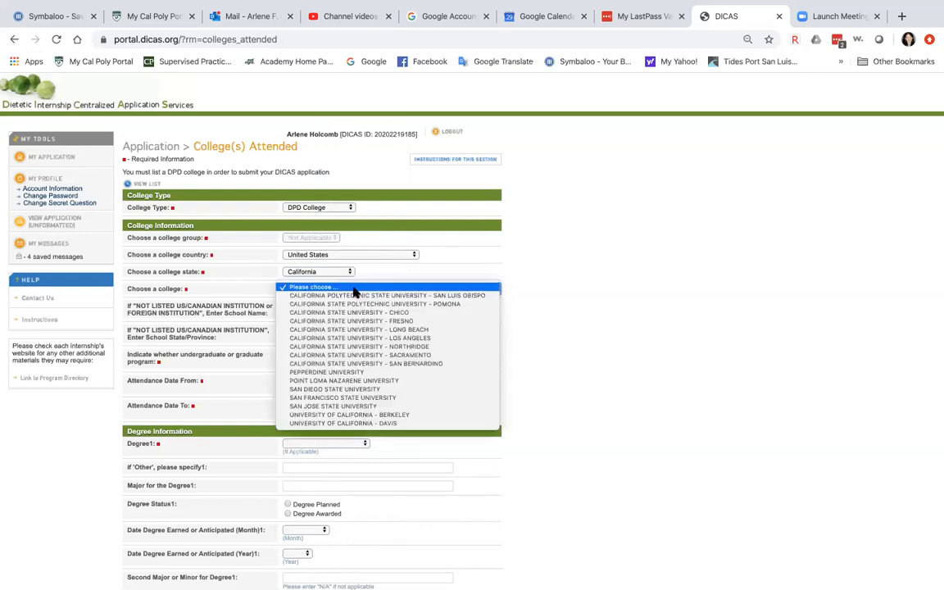
pyautogui.click(348, 374)
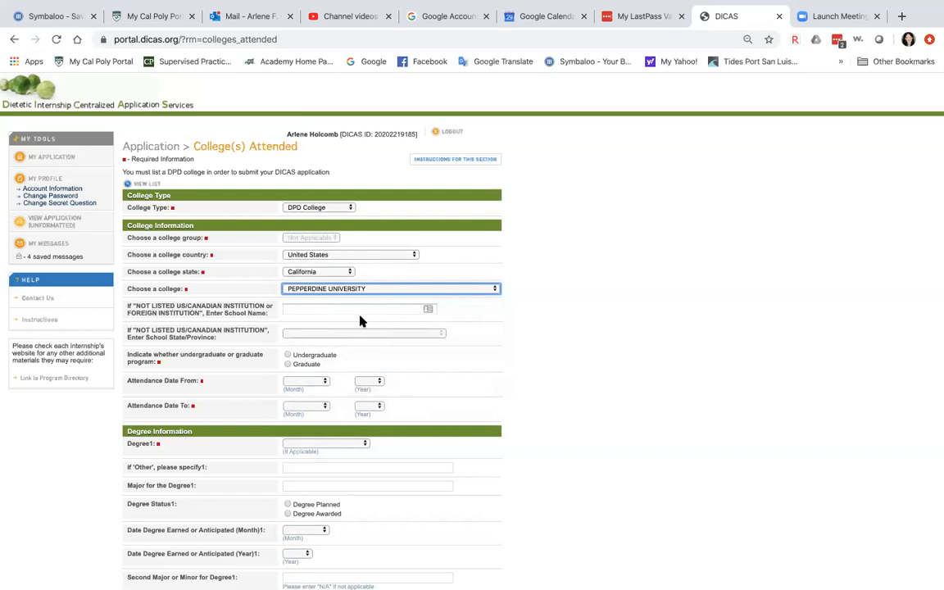
# Mark the program at this college as Undergraduate
pyautogui.click(288, 356)
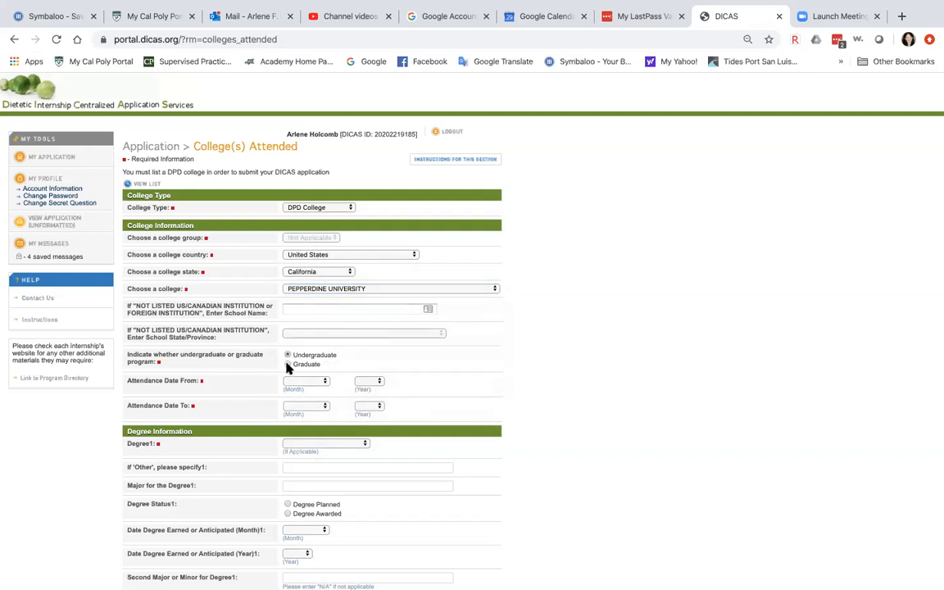
pyautogui.click(288, 365)
pyautogui.click(287, 355)
# Set the attendance dates from September 2012 to June 2017
pyautogui.click(325, 381)
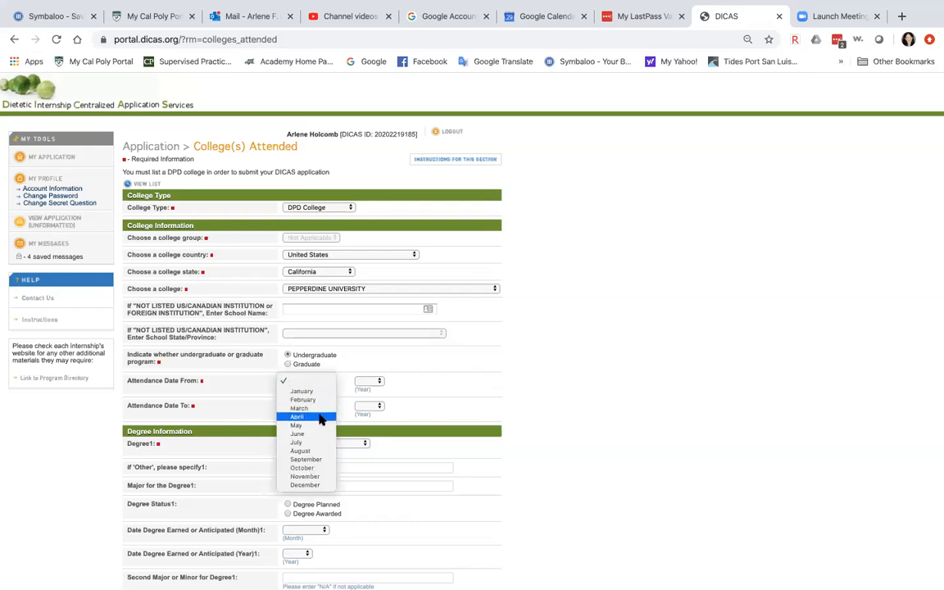
pyautogui.click(307, 460)
pyautogui.click(375, 382)
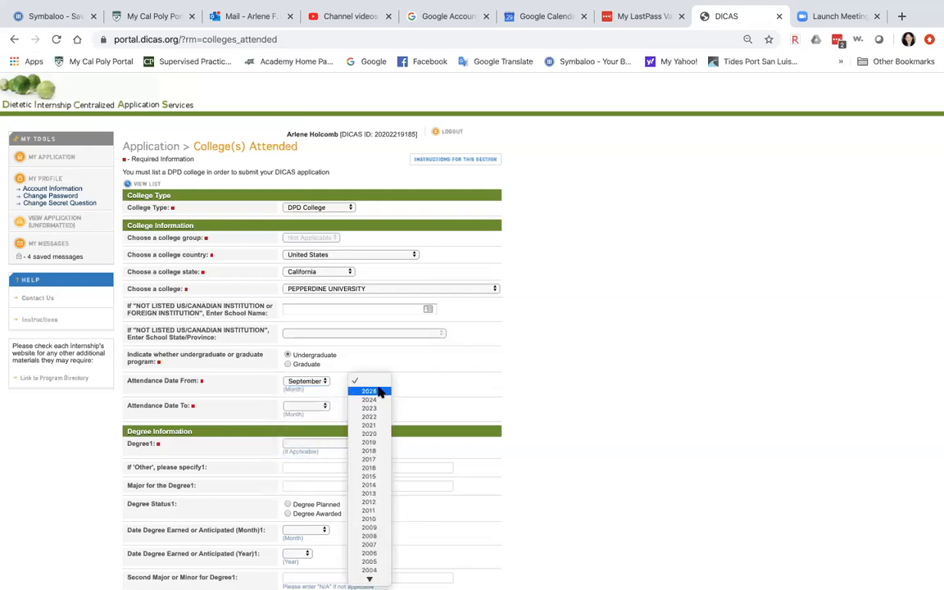
pyautogui.click(373, 502)
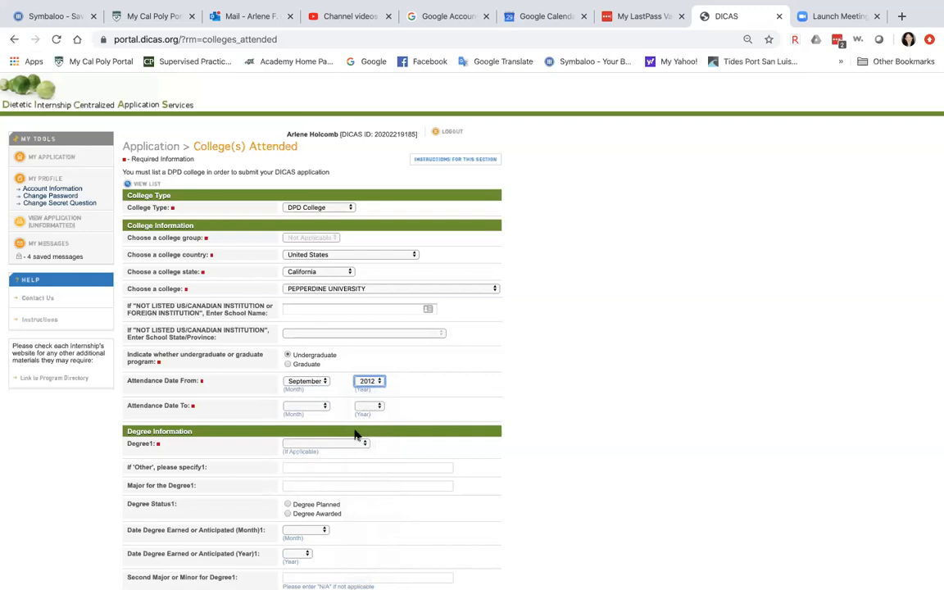
pyautogui.click(324, 408)
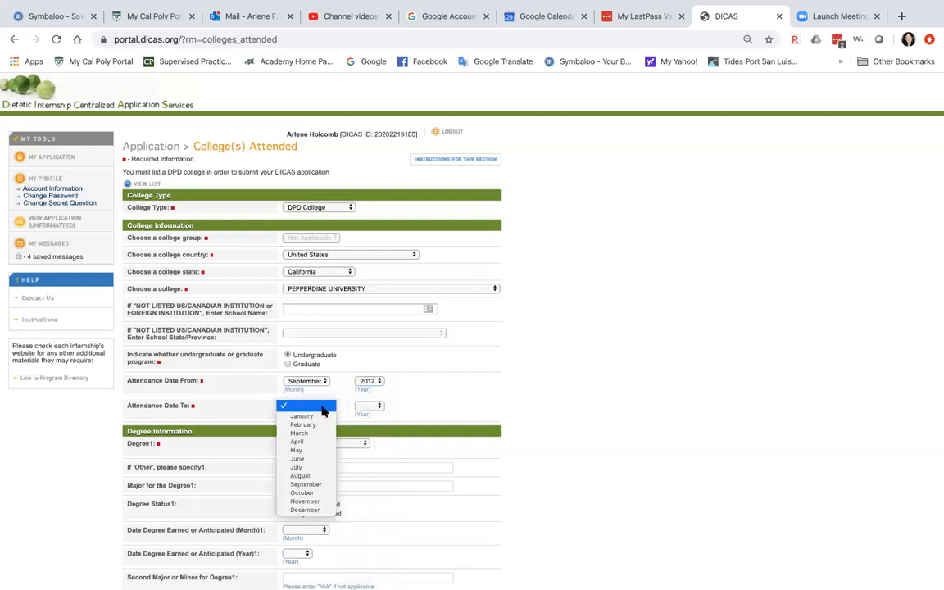
pyautogui.click(306, 459)
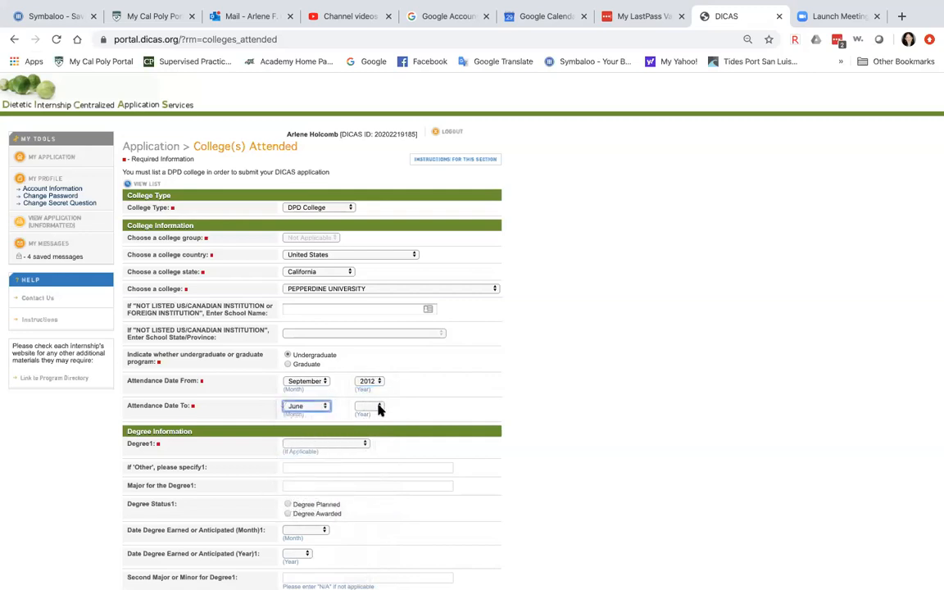
pyautogui.click(375, 406)
pyautogui.click(374, 484)
# Set the first degree to BS - Bachelor of Science with the status Degree Planned
pyautogui.click(364, 447)
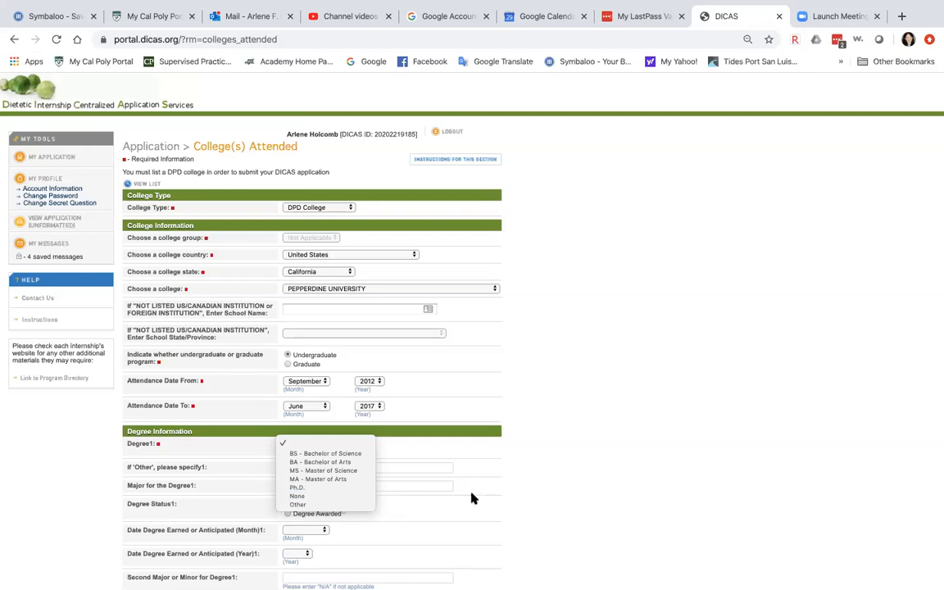
pyautogui.click(312, 455)
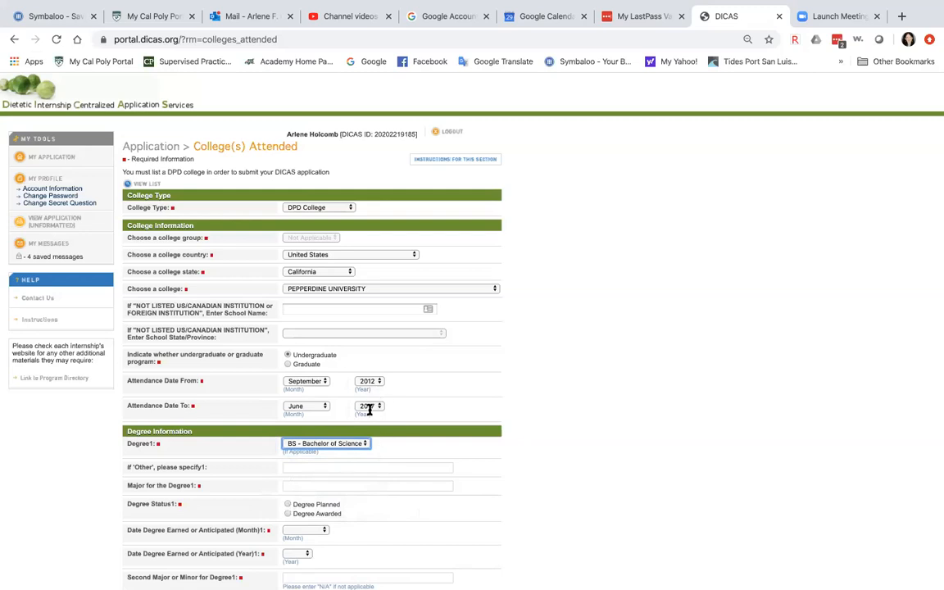
pyautogui.click(288, 514)
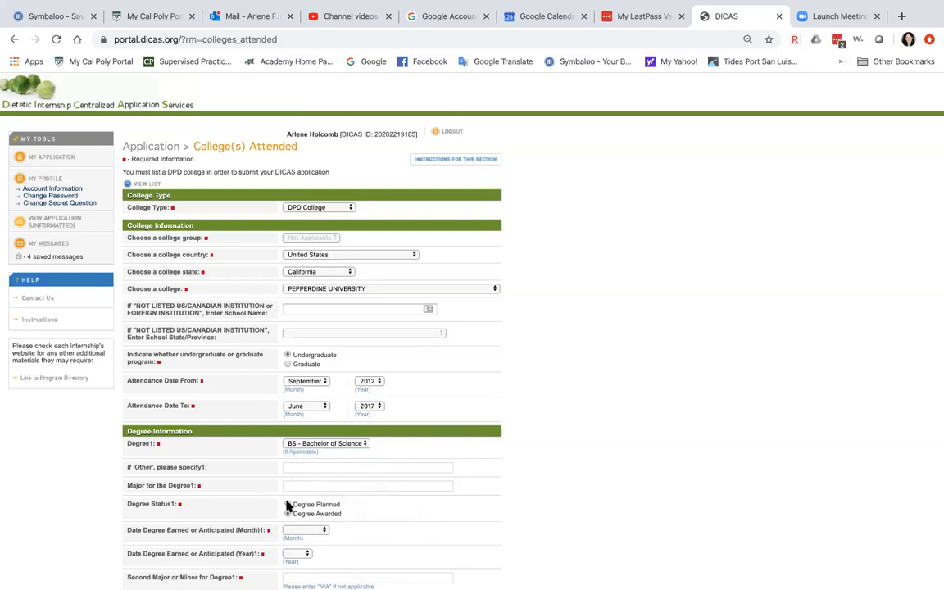
pyautogui.scroll(-2, 322, 506)
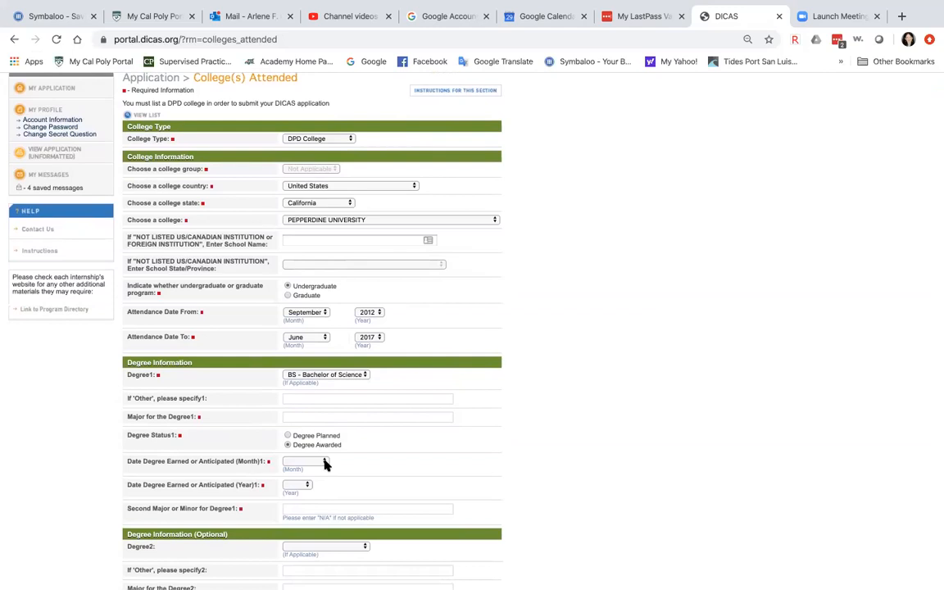
pyautogui.click(325, 464)
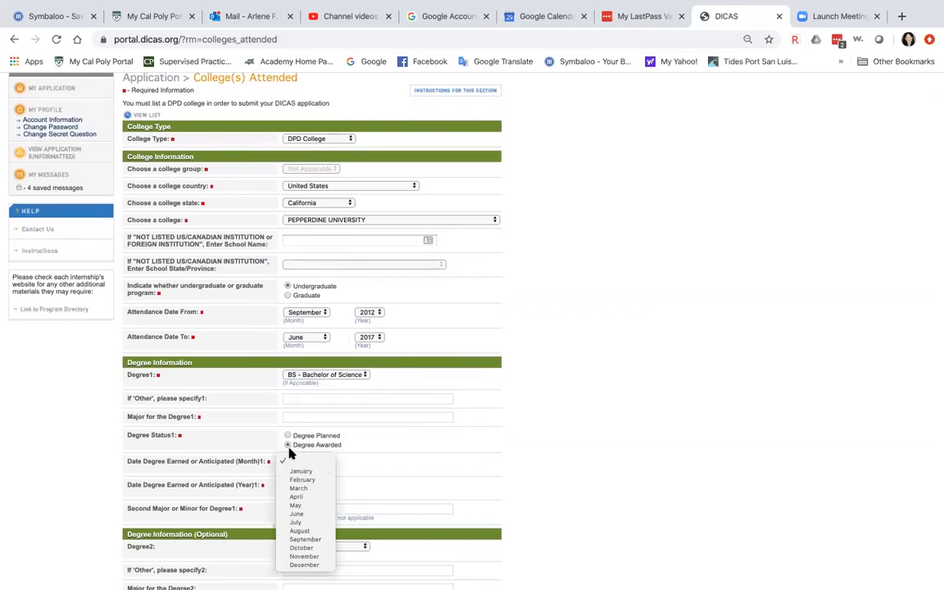
pyautogui.click(286, 439)
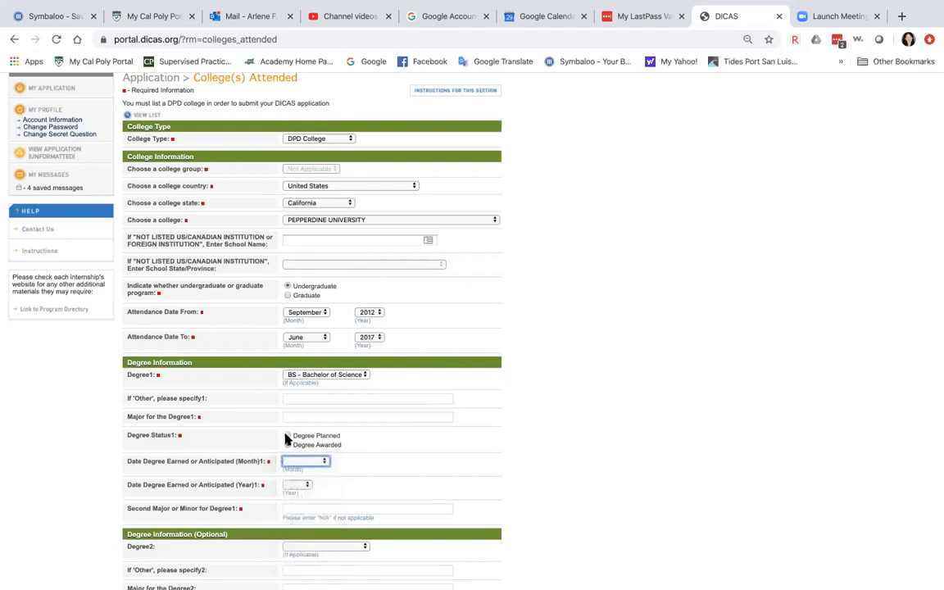
# Set the first degree's earned or anticipated date to June 2020
pyautogui.click(325, 464)
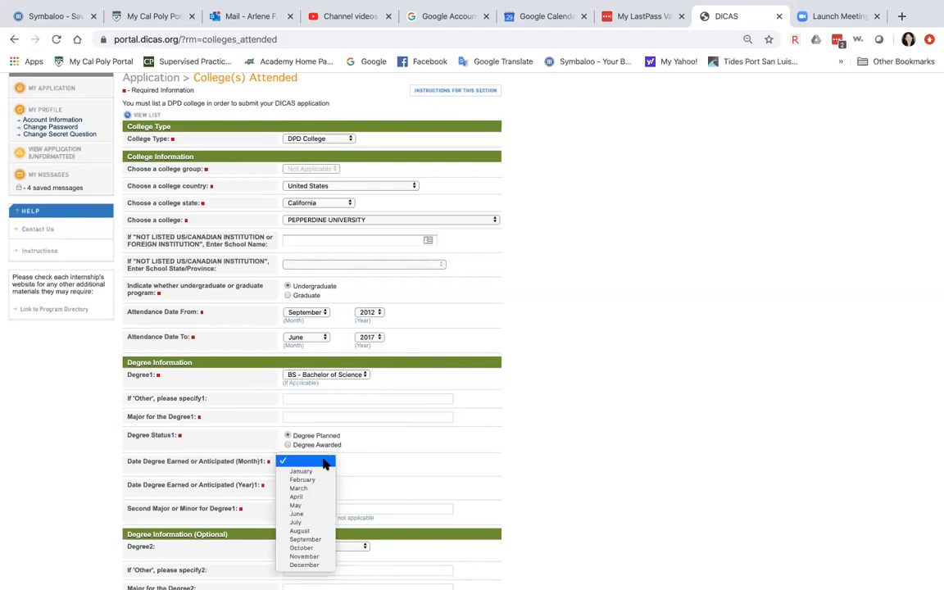
pyautogui.click(297, 514)
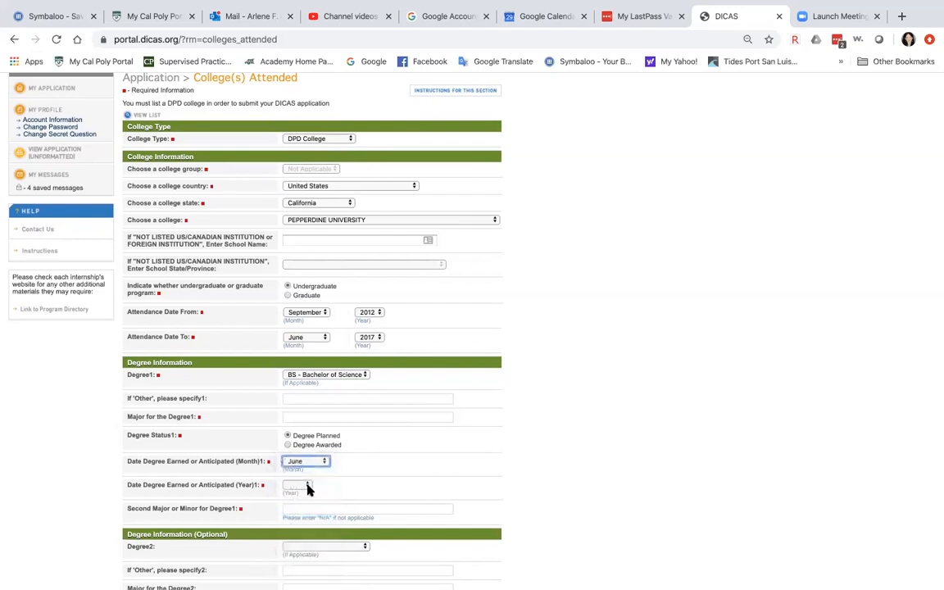
pyautogui.click(309, 489)
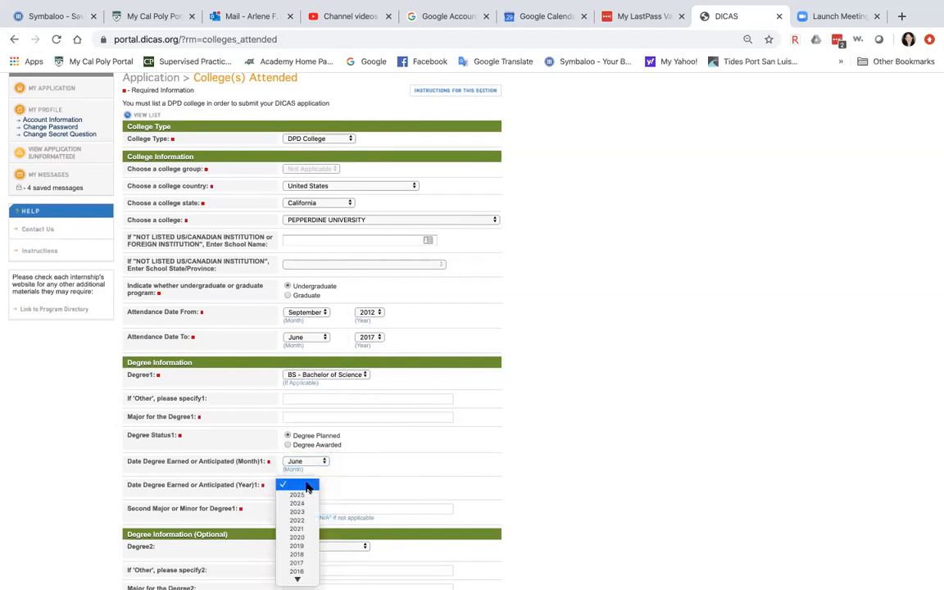
pyautogui.click(299, 538)
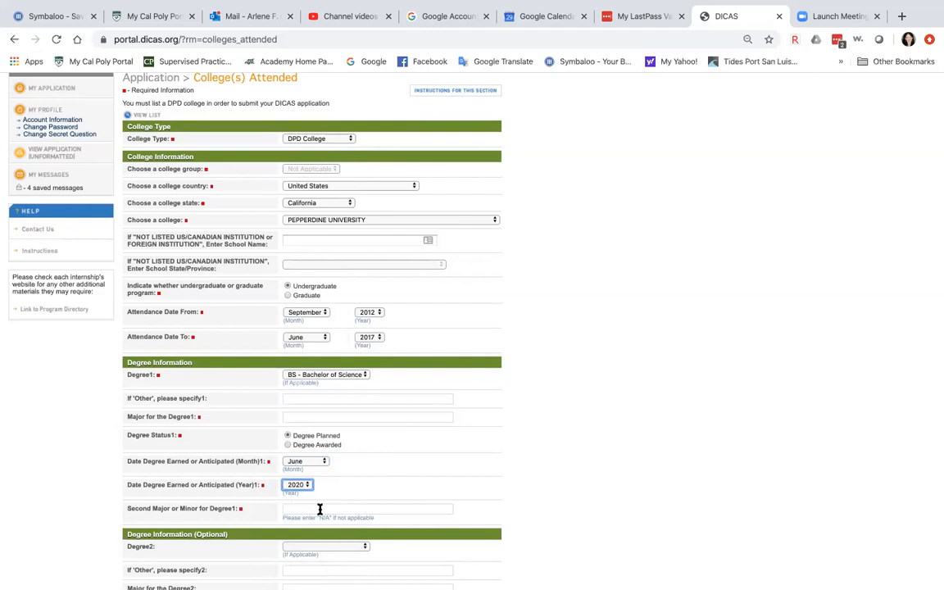
# Try to save the college entry with the optional second degree section left empty
pyautogui.scroll(-1, 319, 509)
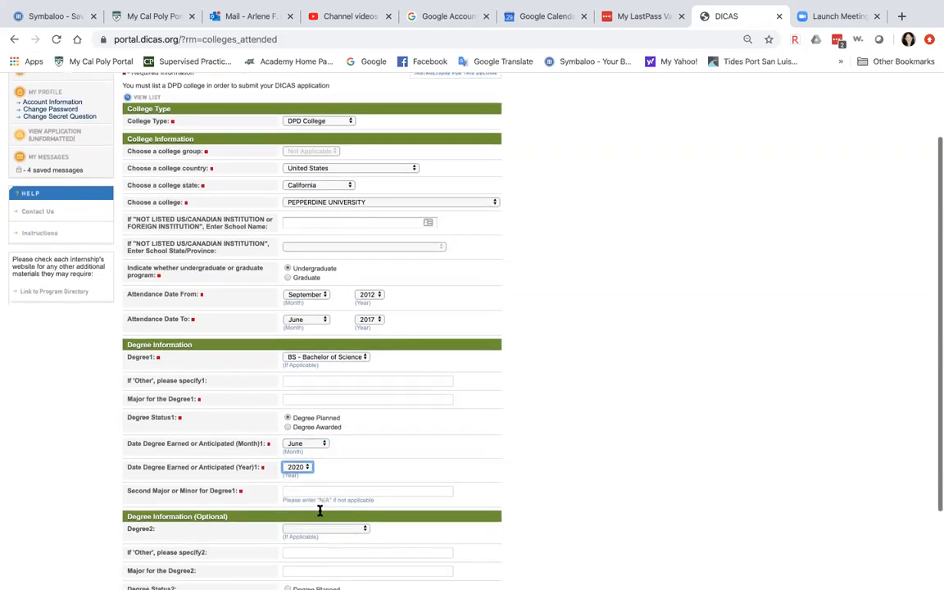
pyautogui.scroll(-3, 320, 508)
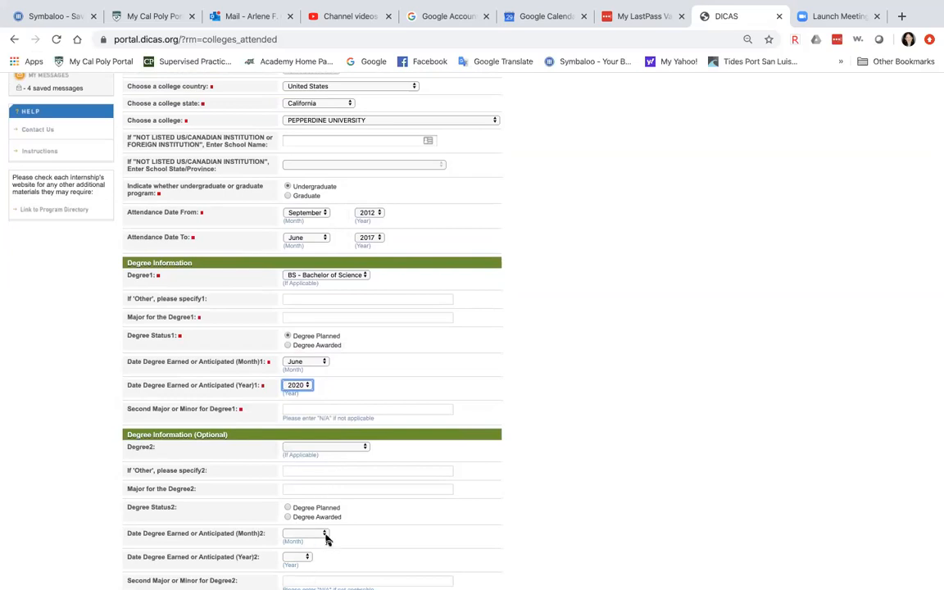
pyautogui.scroll(-1, 327, 538)
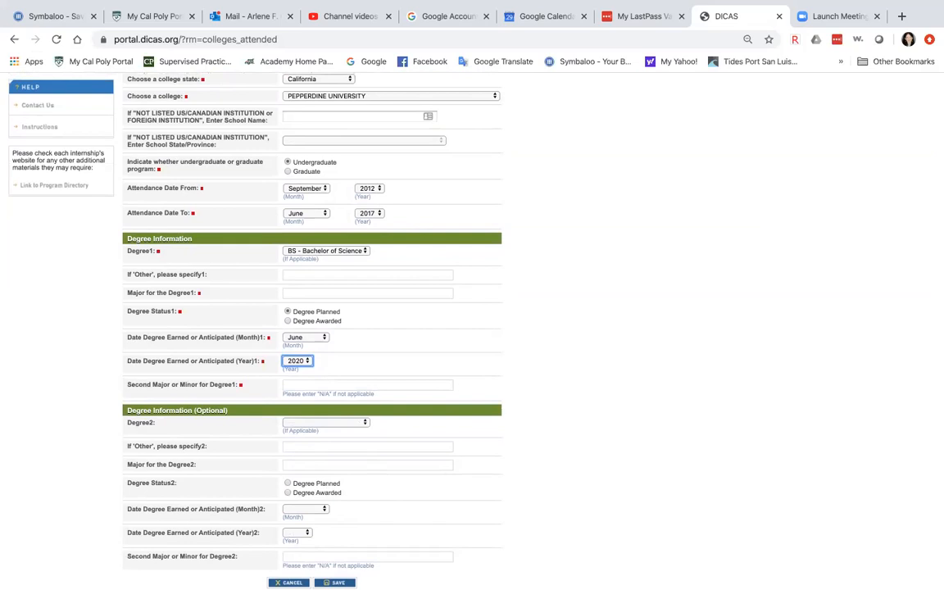
pyautogui.click(336, 582)
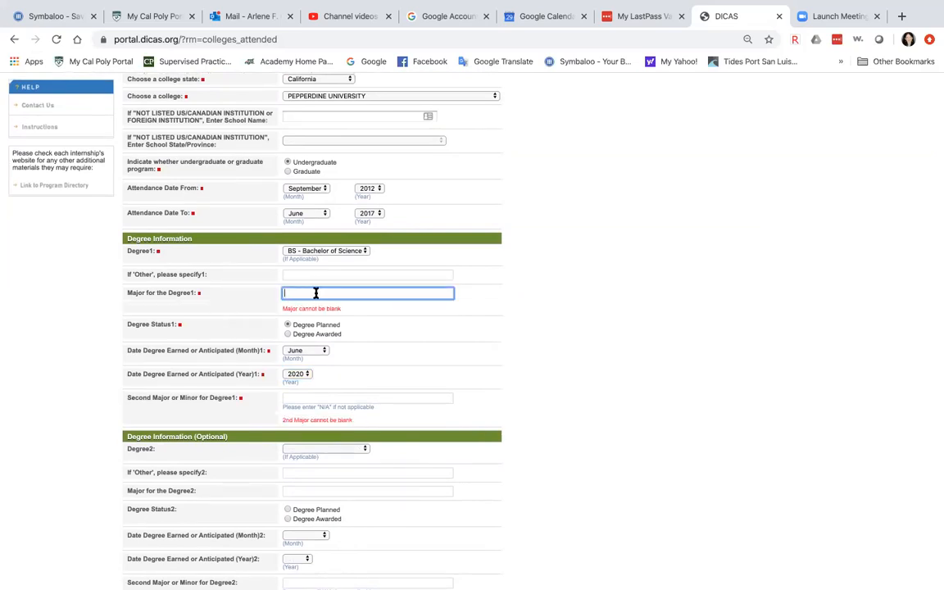
# Enter Nutrition as the first degree's major and N/A as its second major or minor, and save the college entry
pyautogui.write('Nutrition')
pyautogui.scroll(-1, 387, 488)
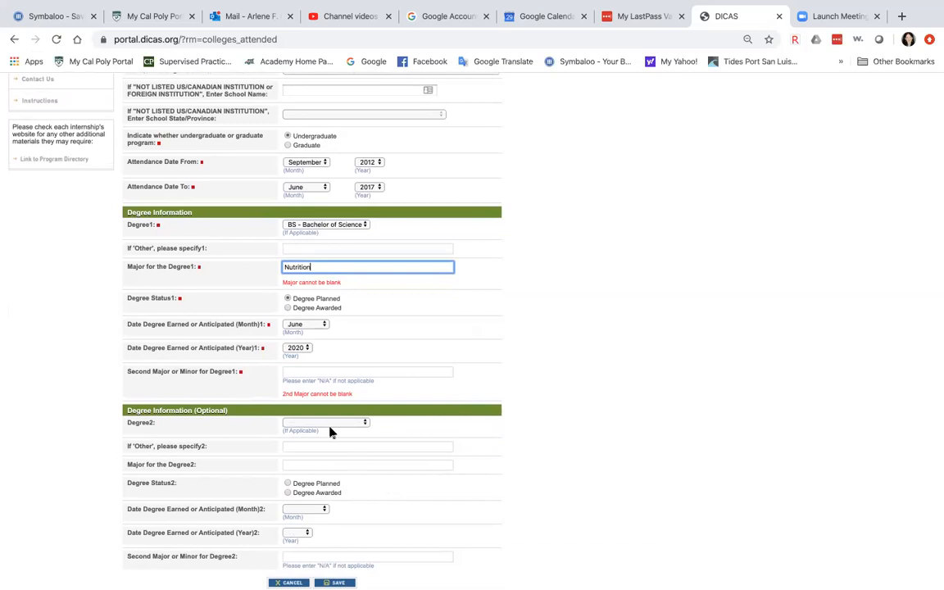
pyautogui.click(301, 371)
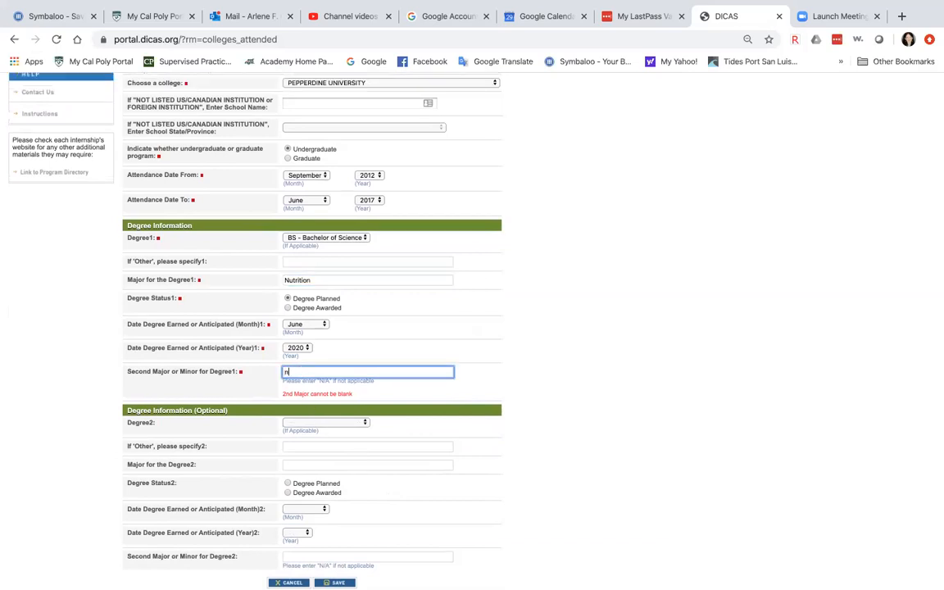
pyautogui.write('N/A')
pyautogui.click(337, 583)
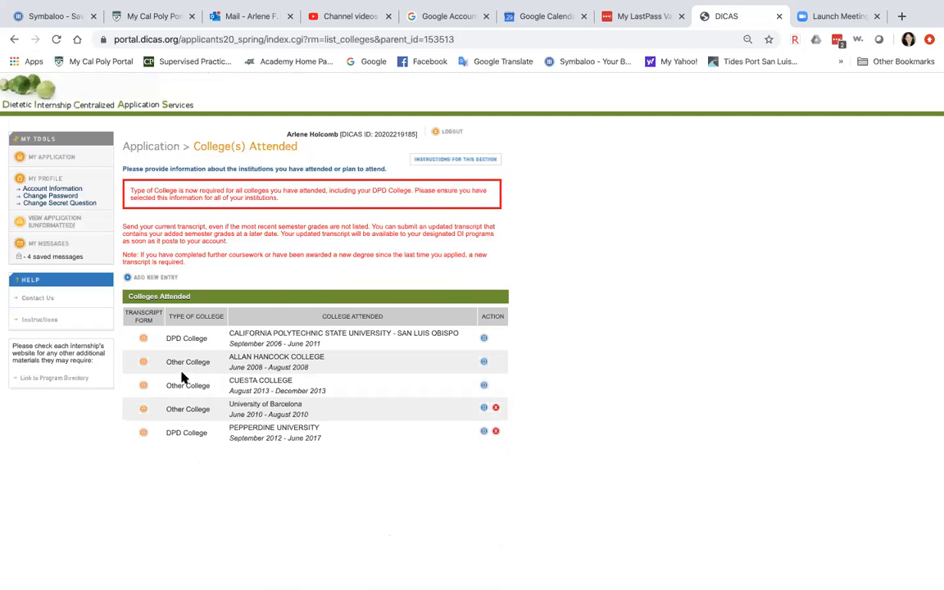
# Add a new college entry of type Other College, with the college group United States and the state California
pyautogui.click(150, 279)
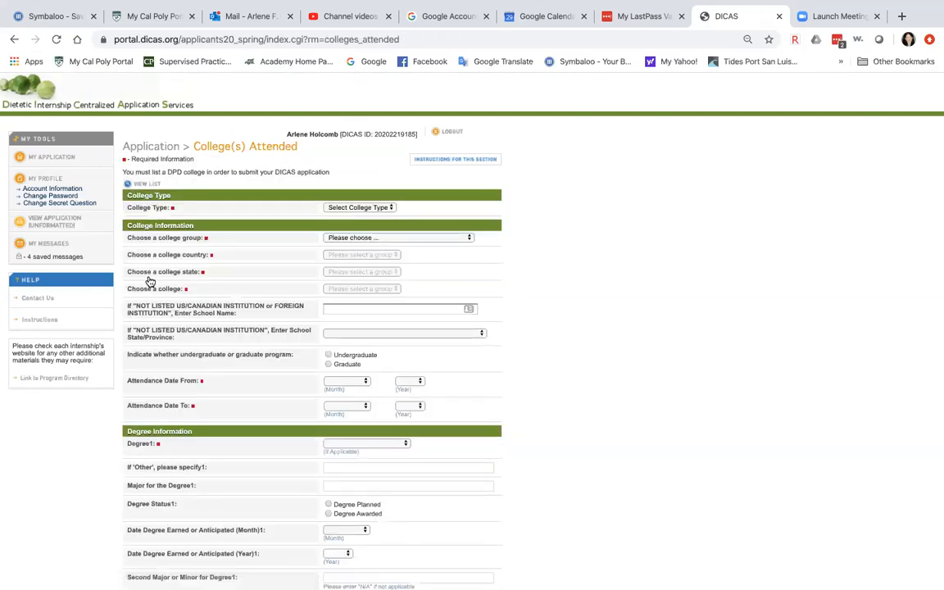
pyautogui.click(384, 208)
pyautogui.click(372, 224)
pyautogui.click(378, 238)
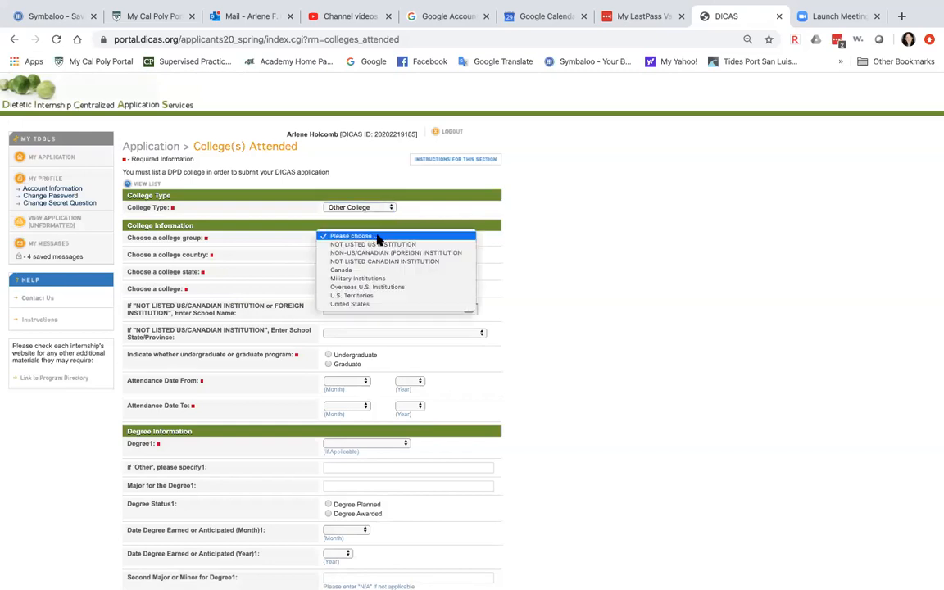
pyautogui.click(361, 304)
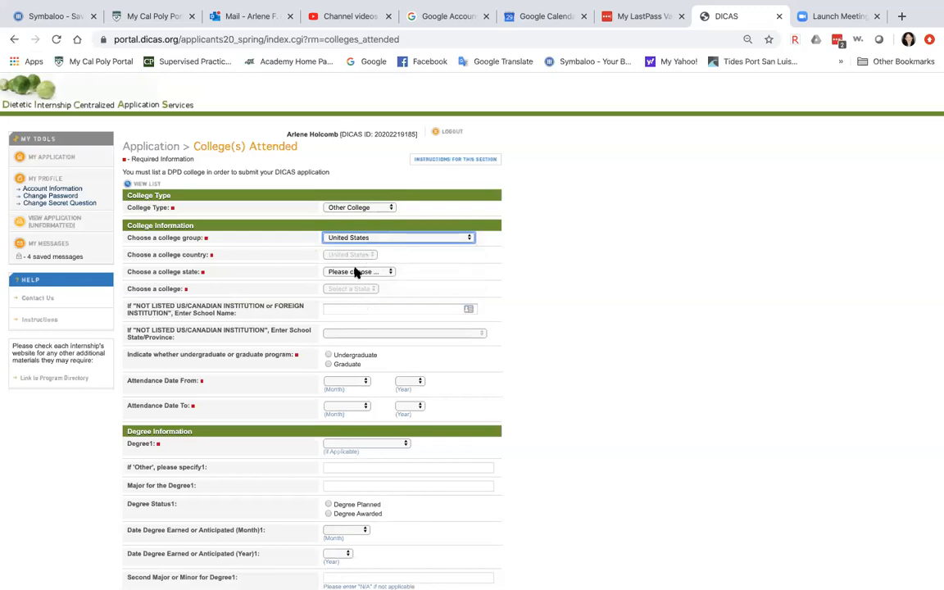
pyautogui.click(357, 272)
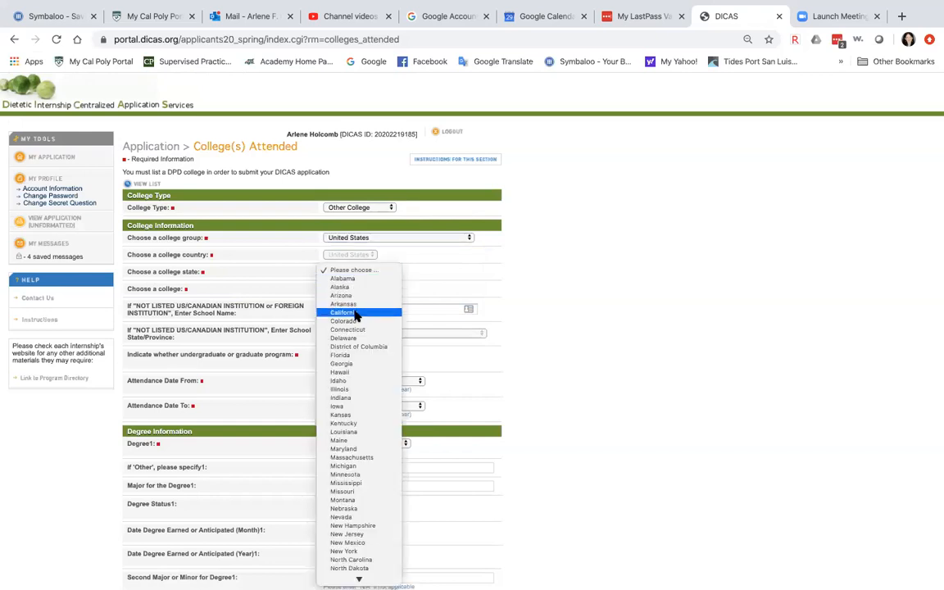
pyautogui.click(355, 313)
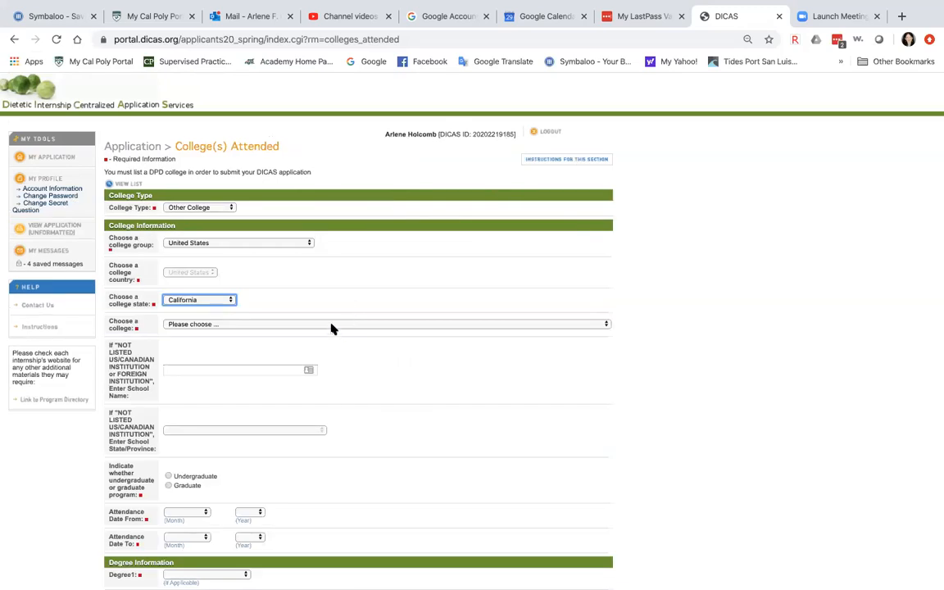
# Look through the whole list of California colleges for the new entry, leaving the college unselected
pyautogui.click(332, 325)
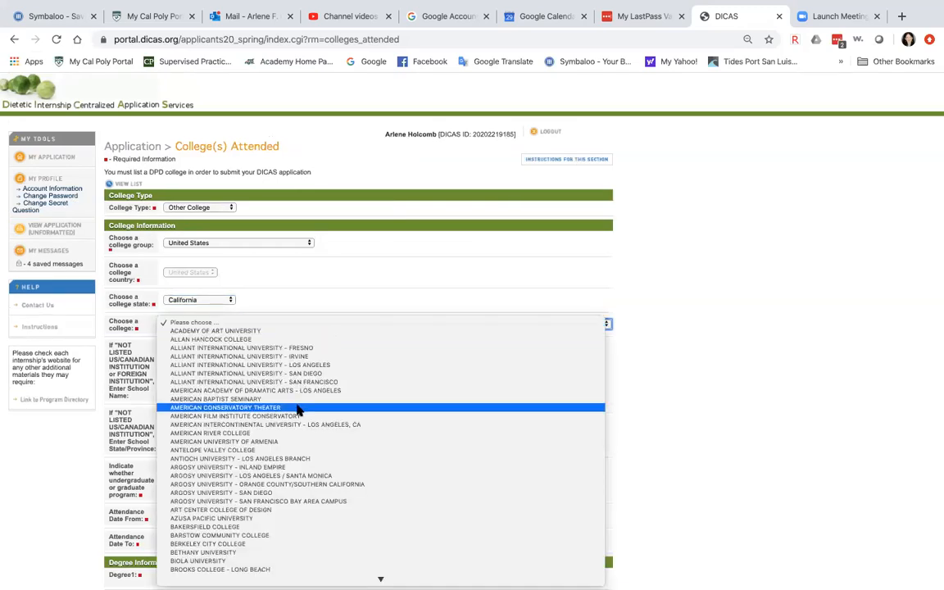
pyautogui.scroll(-5, 303, 401)
pyautogui.scroll(-10, 299, 408)
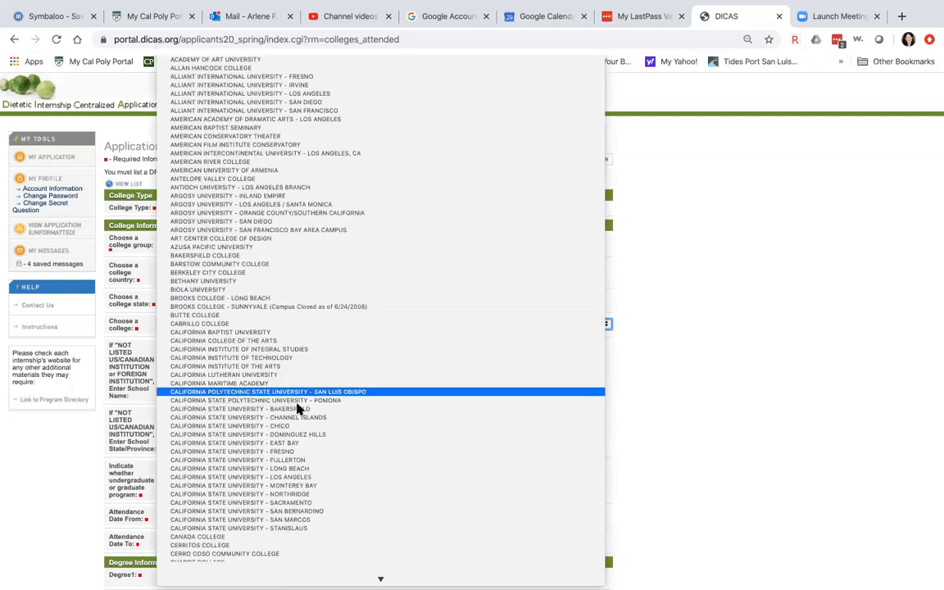
pyautogui.scroll(-7, 299, 408)
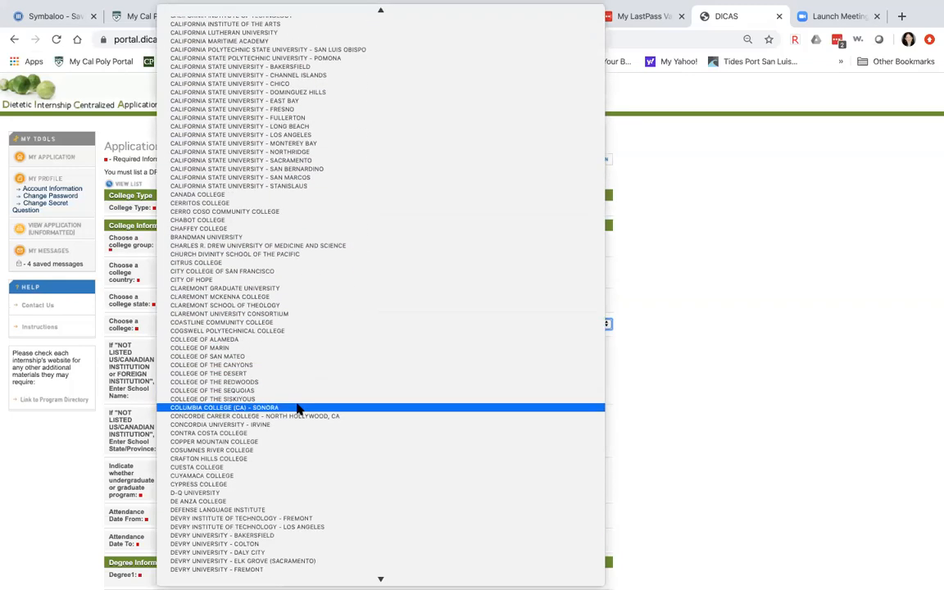
pyautogui.scroll(-14, 299, 408)
pyautogui.scroll(-19, 299, 408)
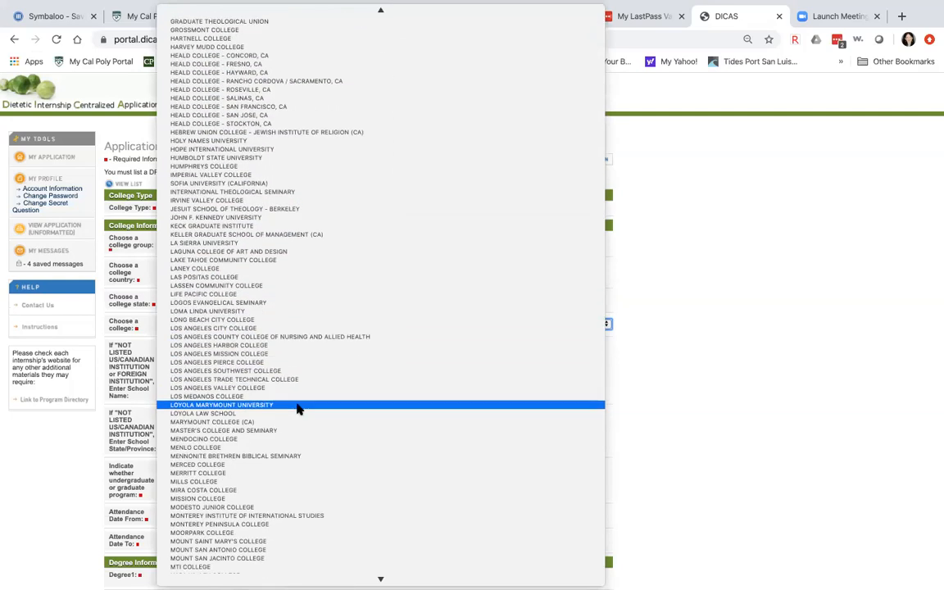
pyautogui.scroll(-17, 299, 408)
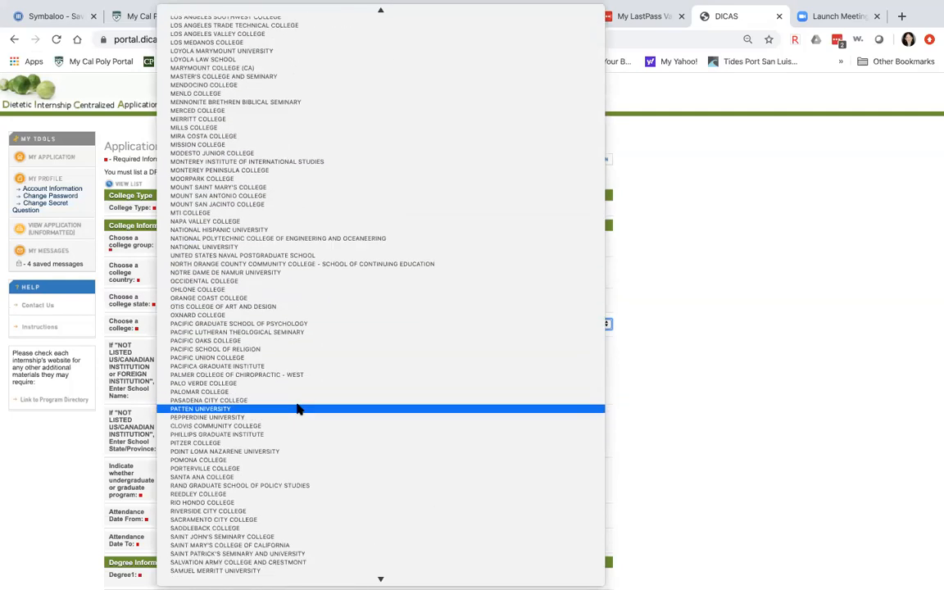
pyautogui.scroll(-15, 299, 409)
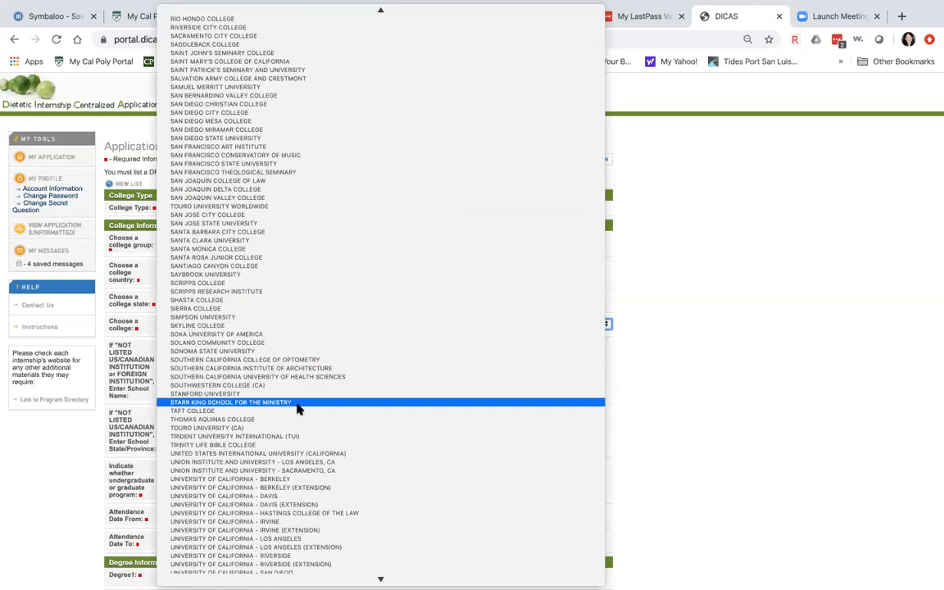
pyautogui.scroll(-18, 299, 408)
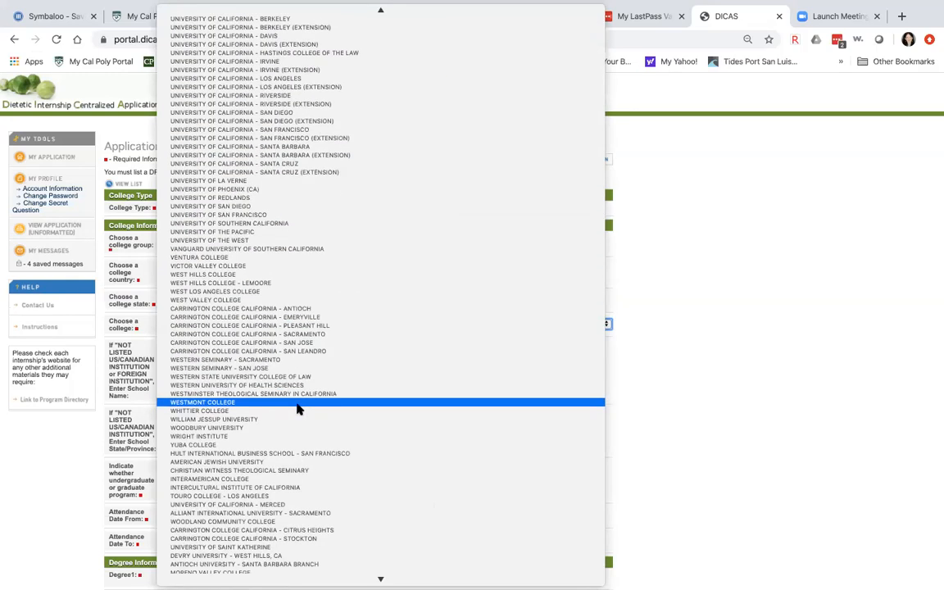
pyautogui.scroll(-14, 300, 408)
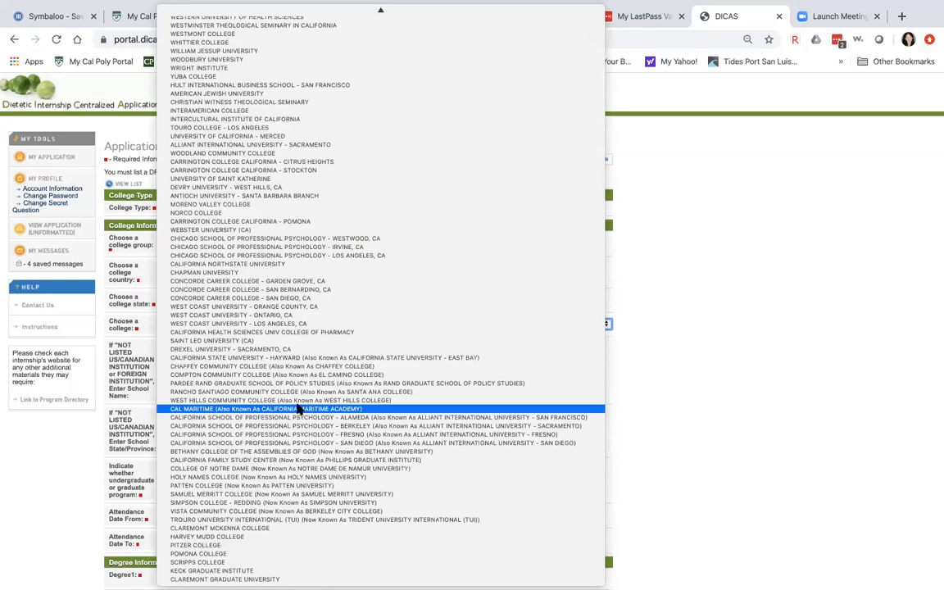
pyautogui.scroll(20, 300, 408)
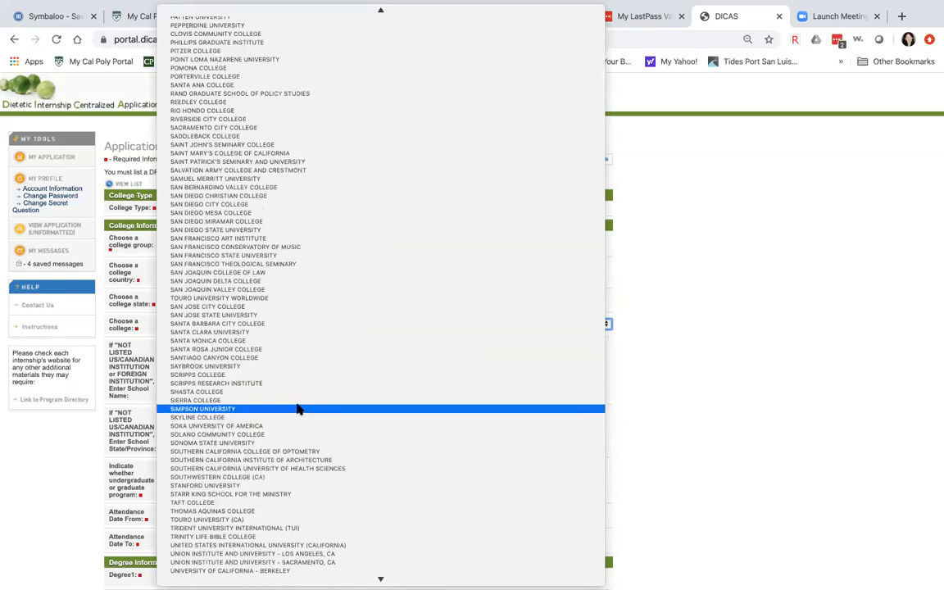
pyautogui.scroll(20, 300, 409)
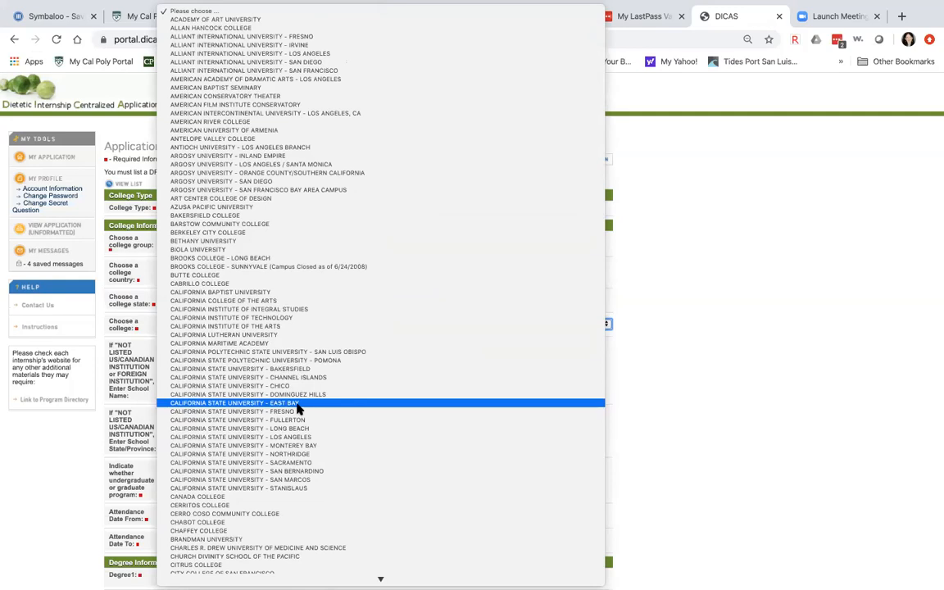
pyautogui.click(176, 13)
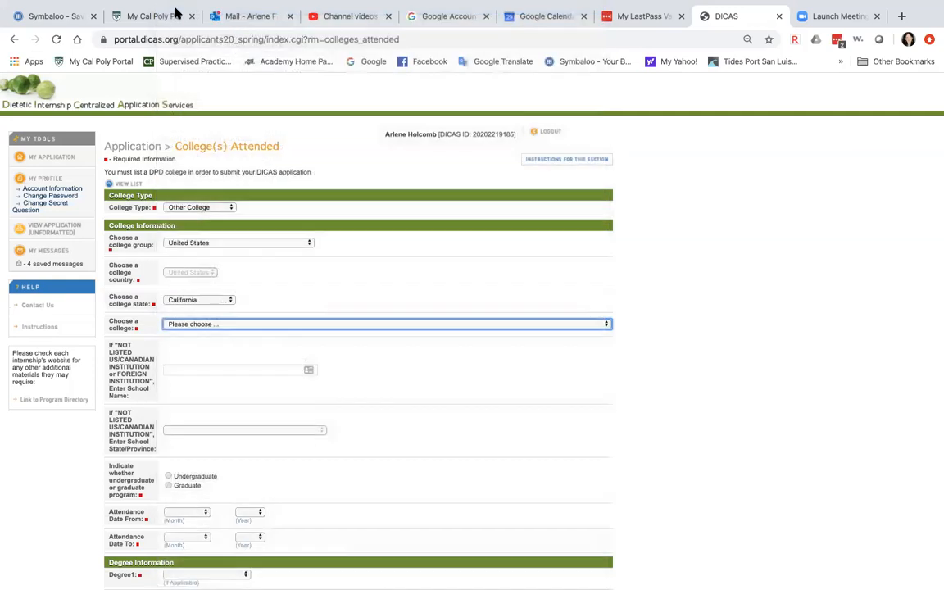
# Choose CABRILLO COLLEGE as the college and mark the program as Undergraduate
pyautogui.click(275, 324)
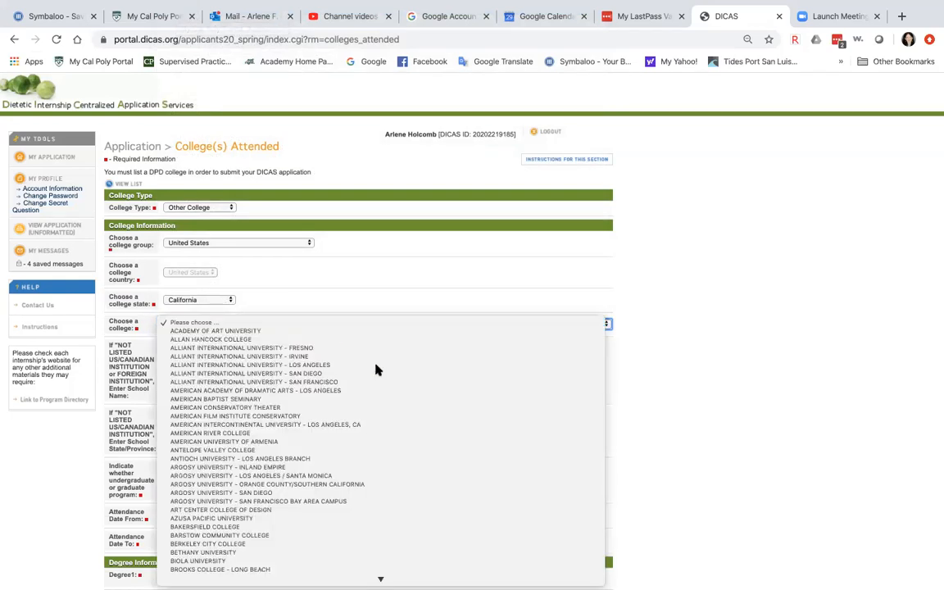
pyautogui.scroll(-15, 370, 422)
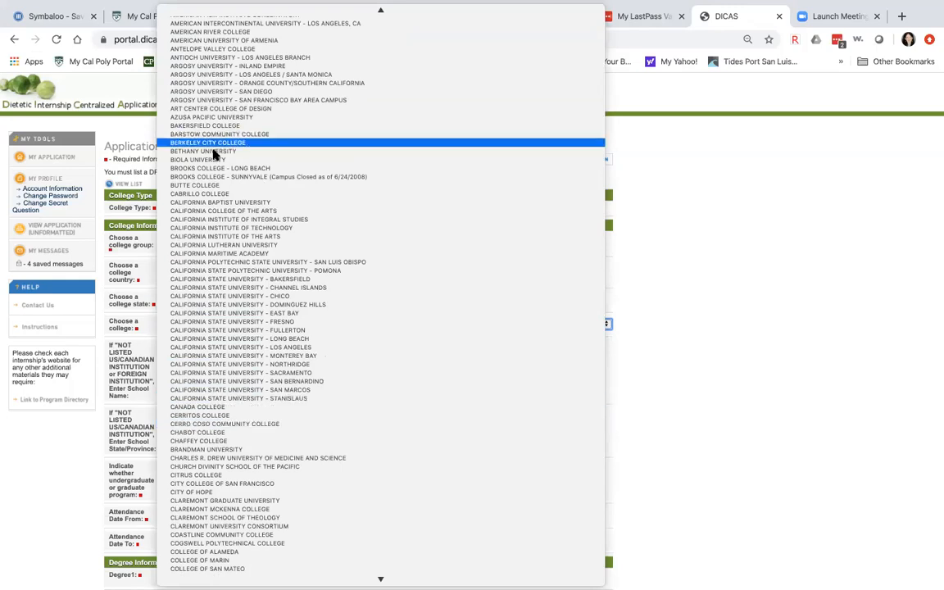
pyautogui.click(211, 194)
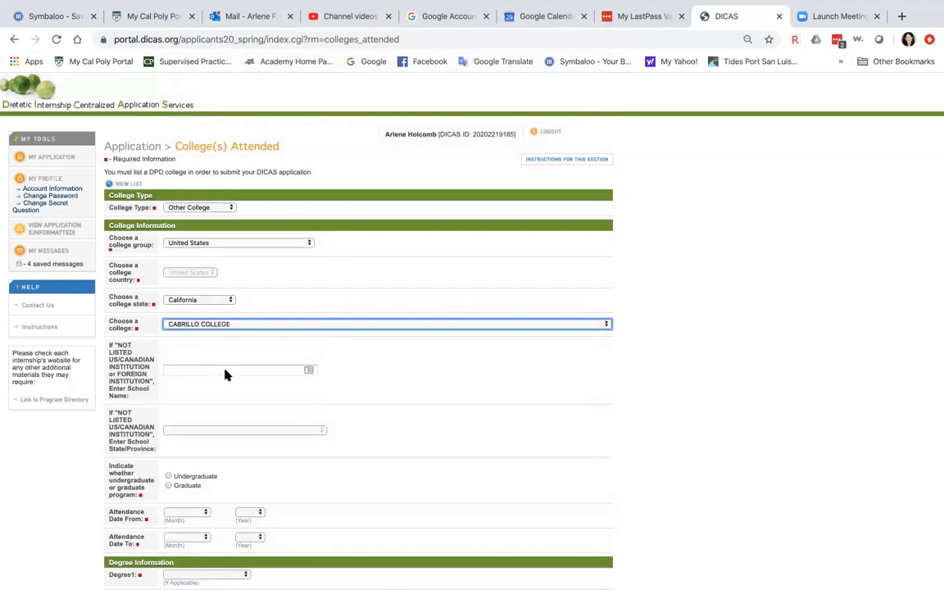
pyautogui.scroll(-3, 227, 375)
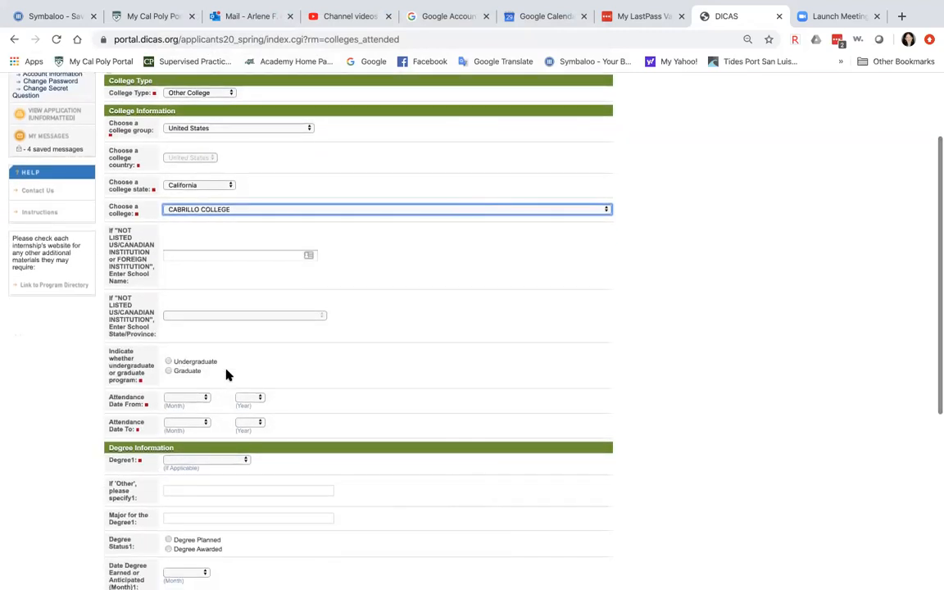
pyautogui.click(168, 363)
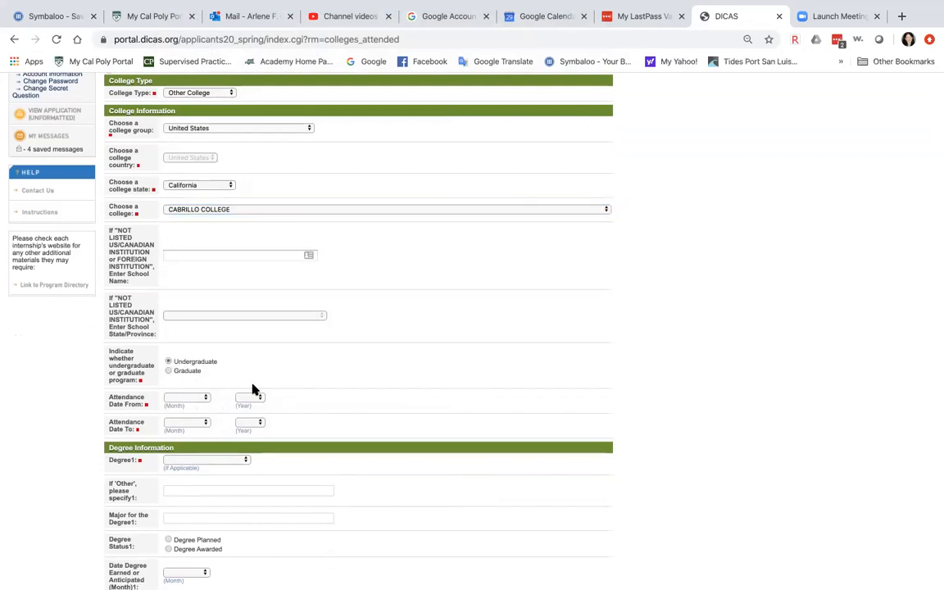
# Set the Cabrillo College attendance dates from January 2011 to May 2011
pyautogui.click(205, 401)
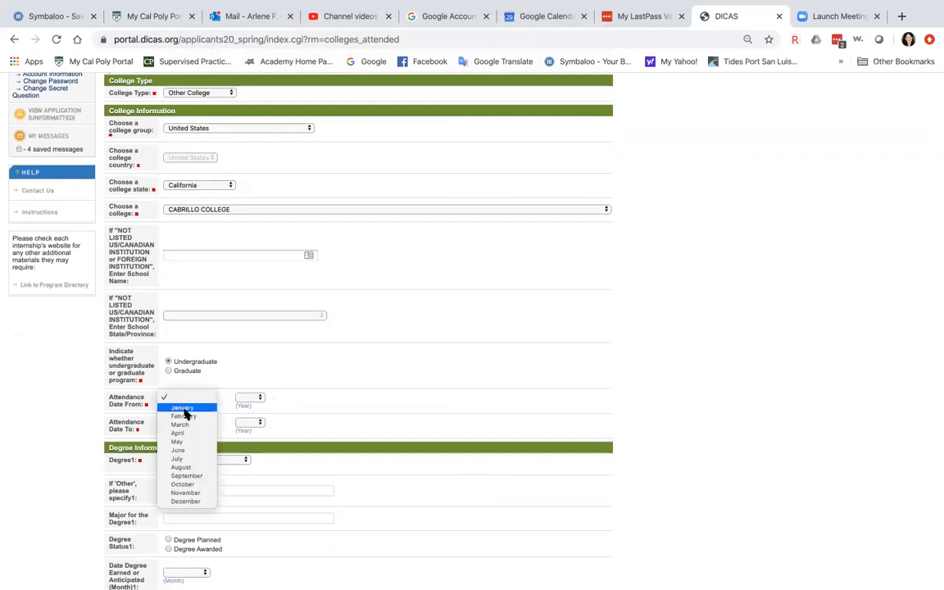
pyautogui.click(182, 412)
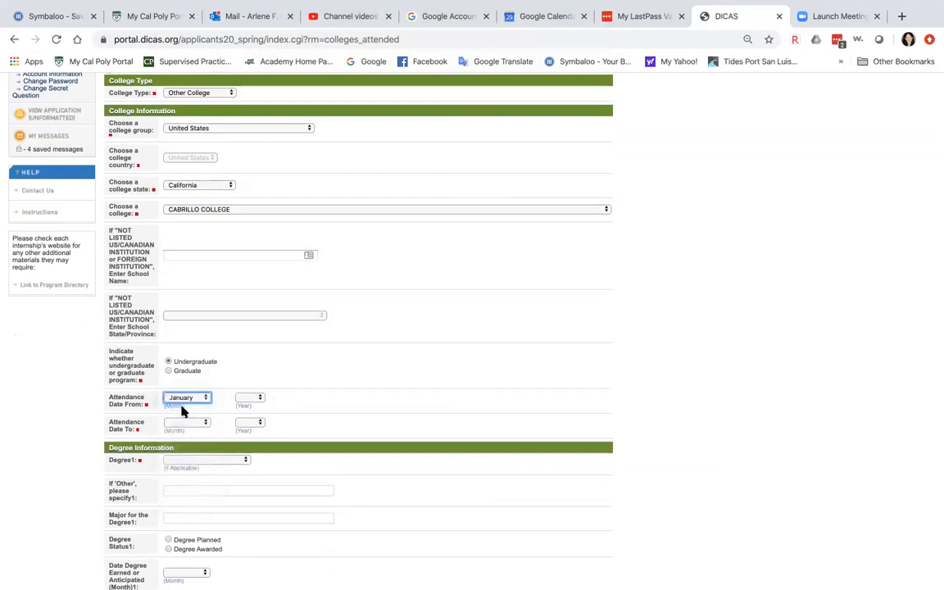
pyautogui.click(259, 398)
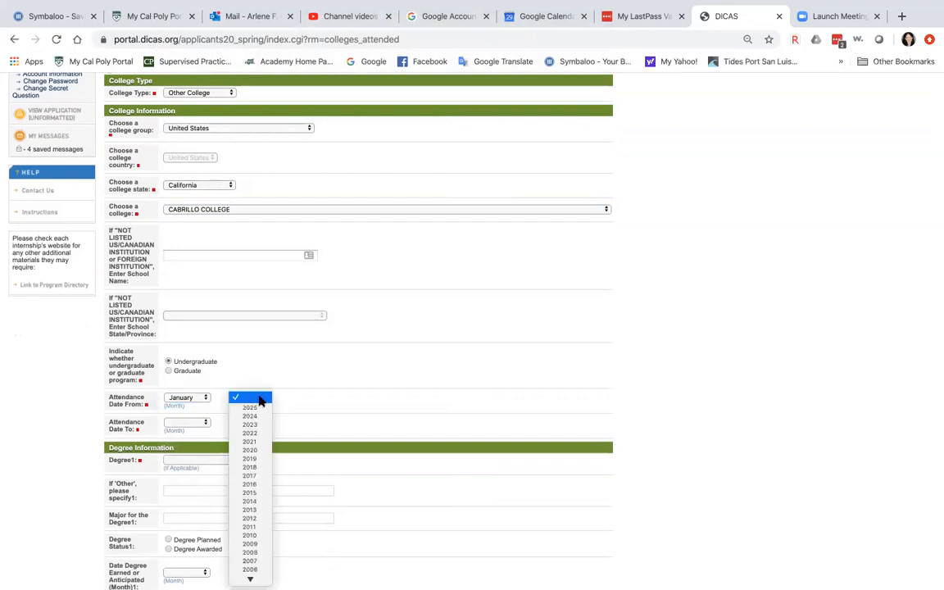
pyautogui.click(251, 528)
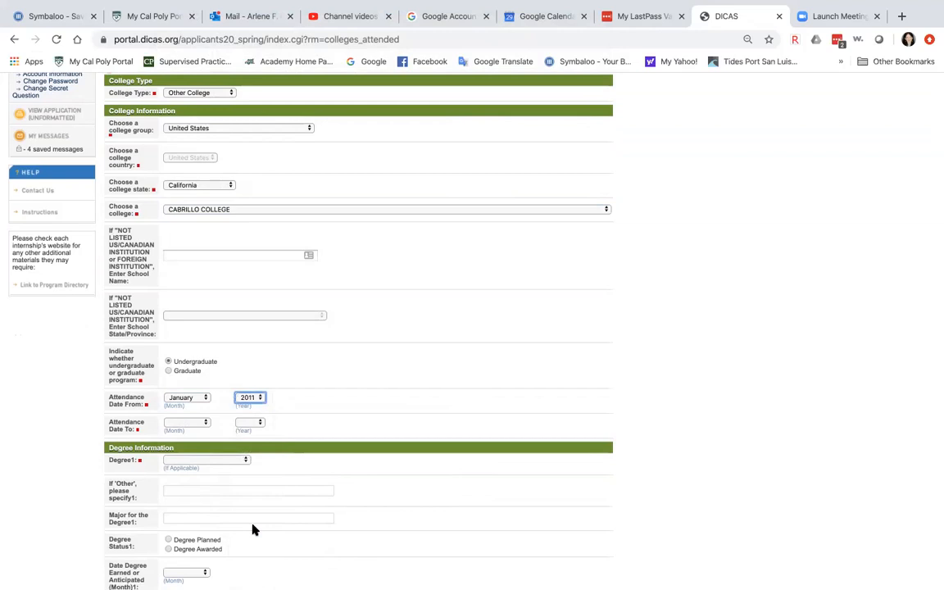
pyautogui.click(204, 423)
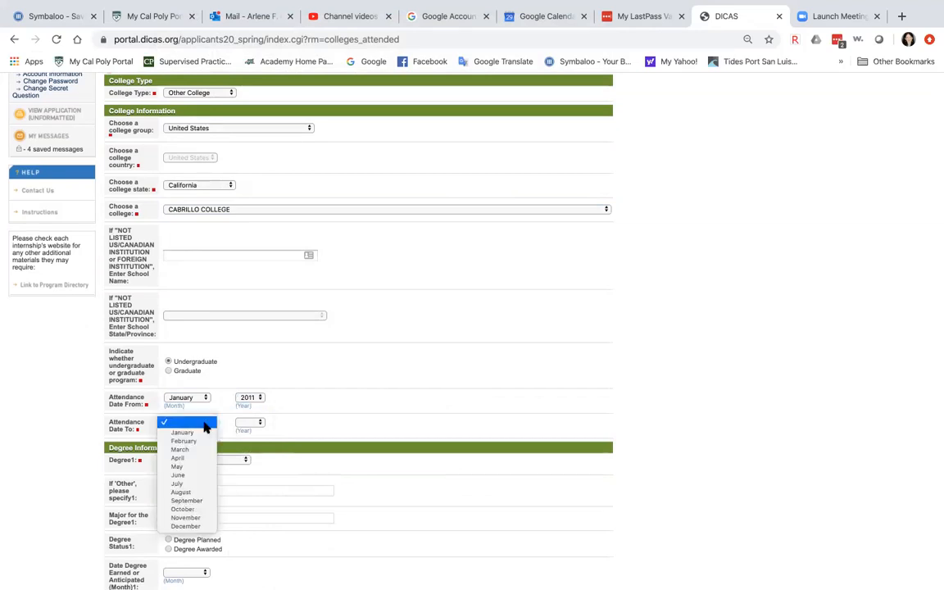
pyautogui.click(180, 467)
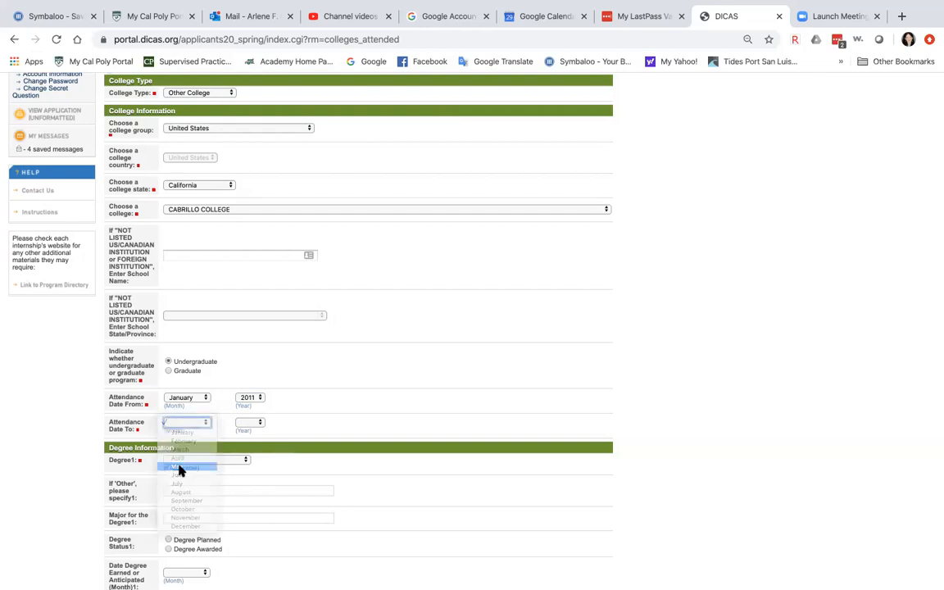
pyautogui.click(259, 425)
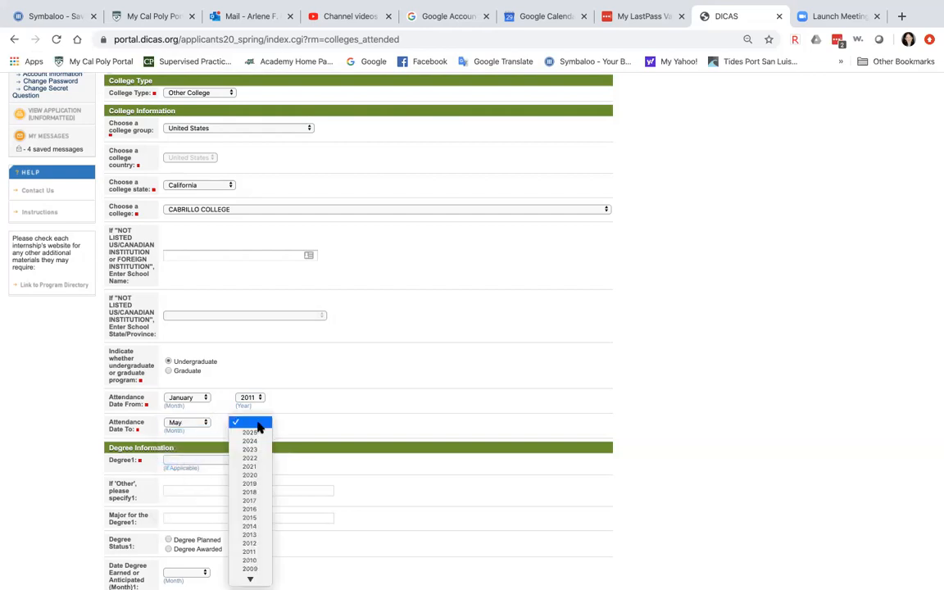
pyautogui.click(255, 553)
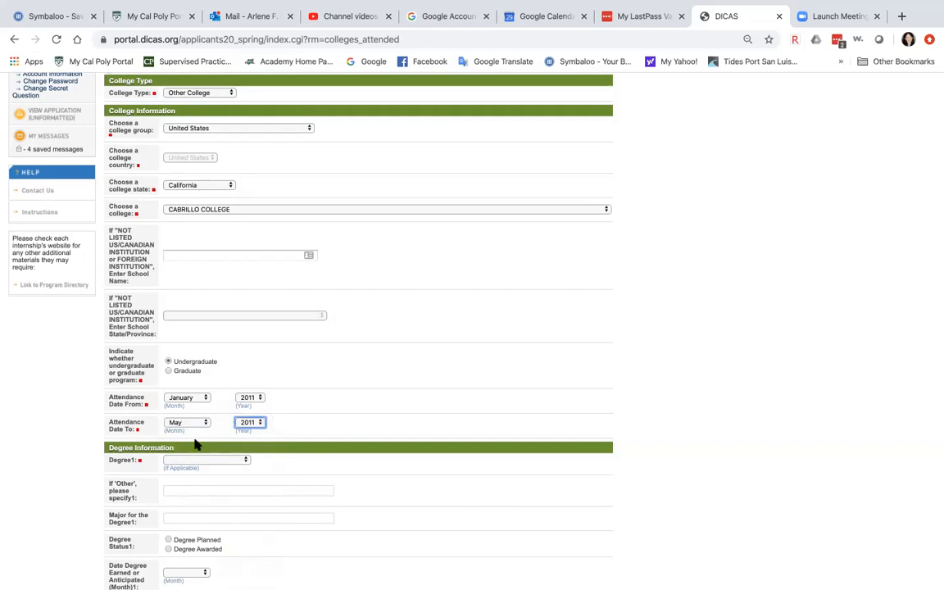
# Set the first degree to None and save the Cabrillo College entry with the remaining degree fields empty
pyautogui.click(243, 462)
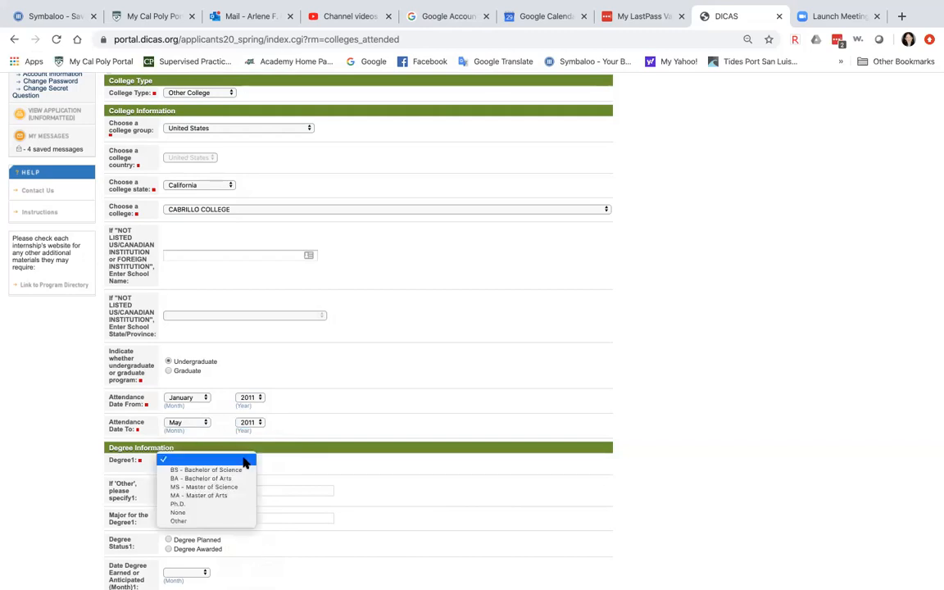
pyautogui.click(178, 513)
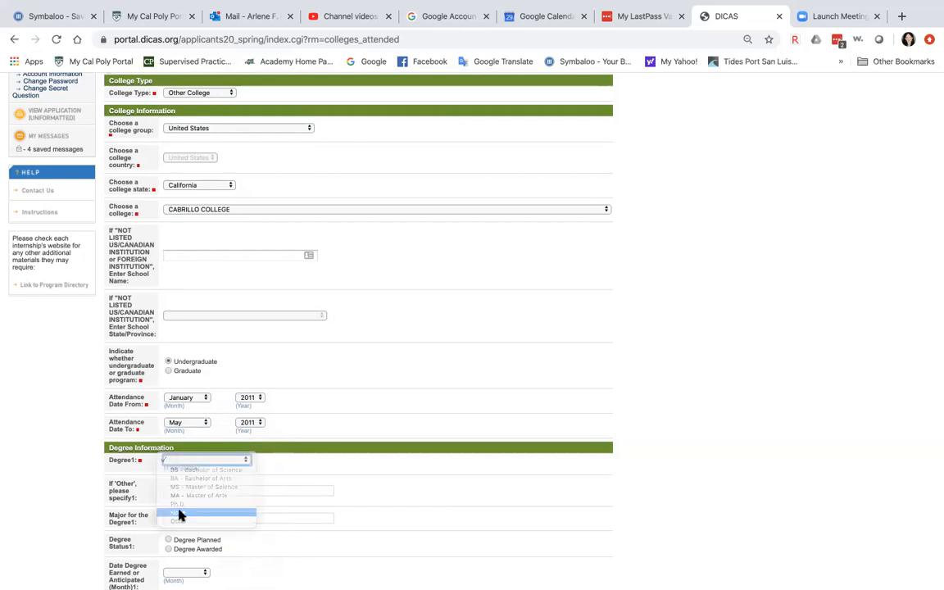
pyautogui.scroll(-3, 180, 515)
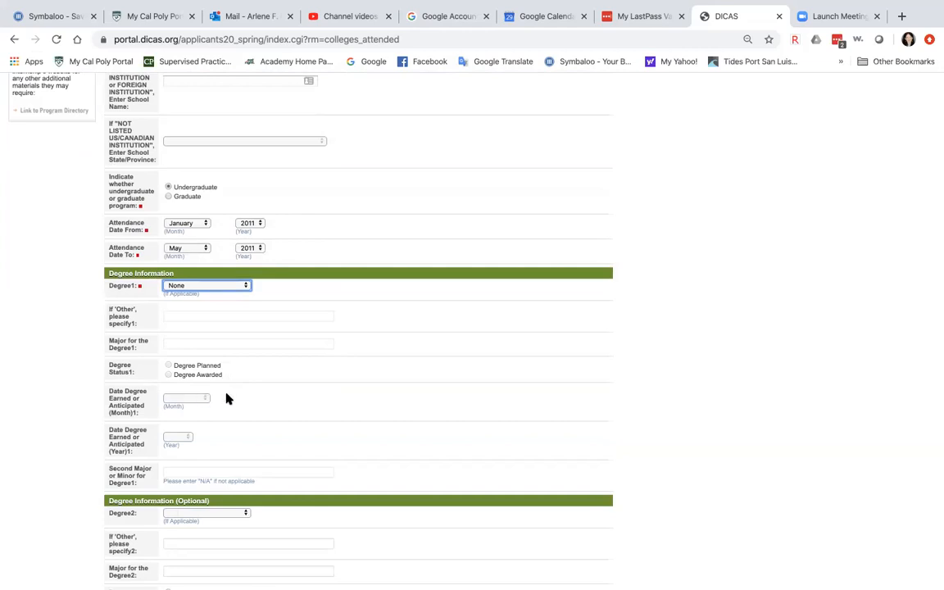
pyautogui.click(186, 475)
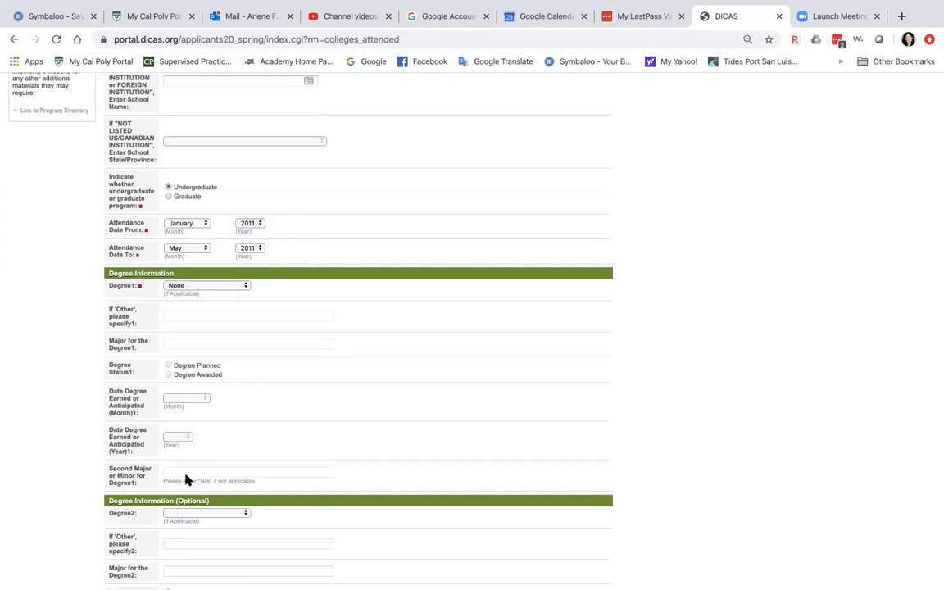
pyautogui.scroll(-3, 186, 480)
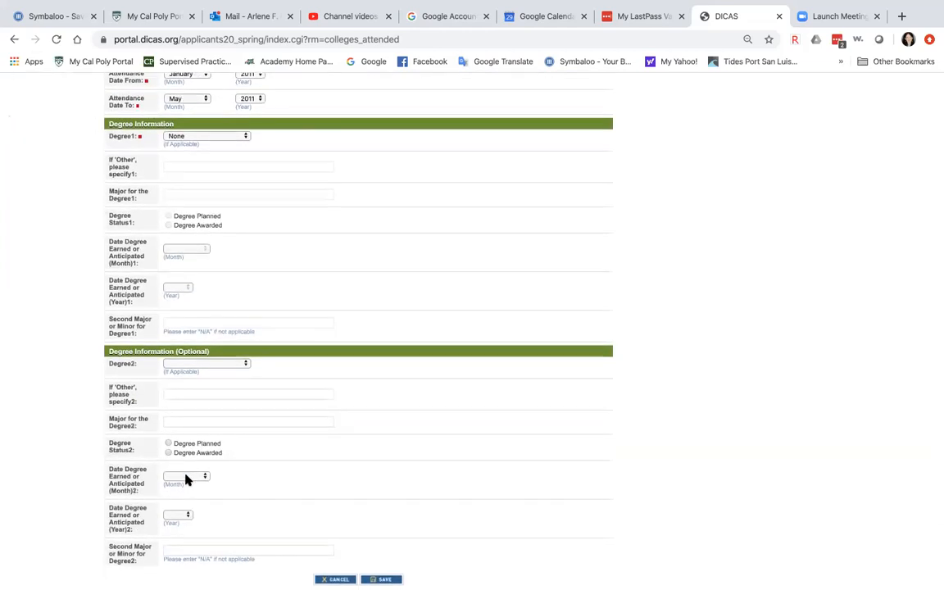
pyautogui.click(382, 582)
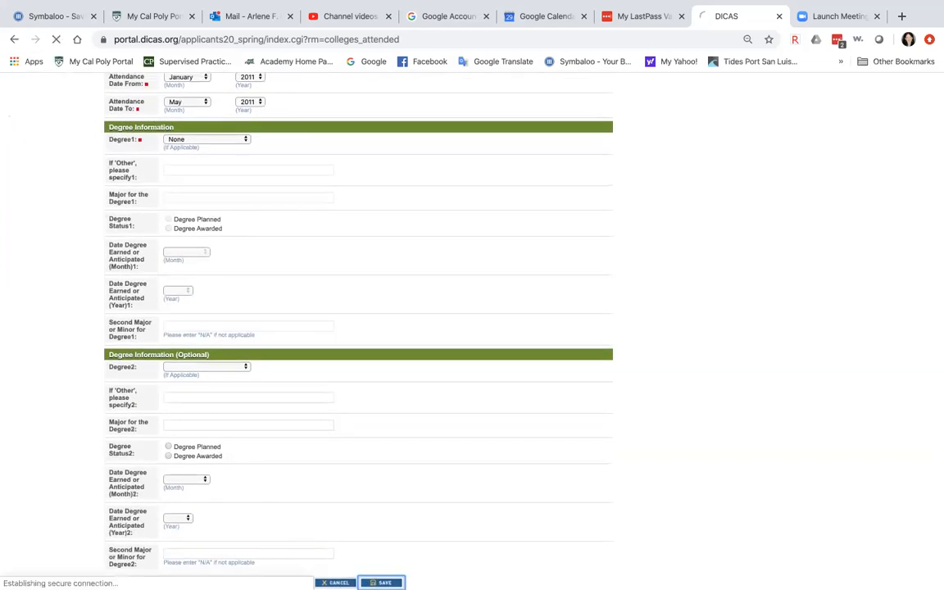